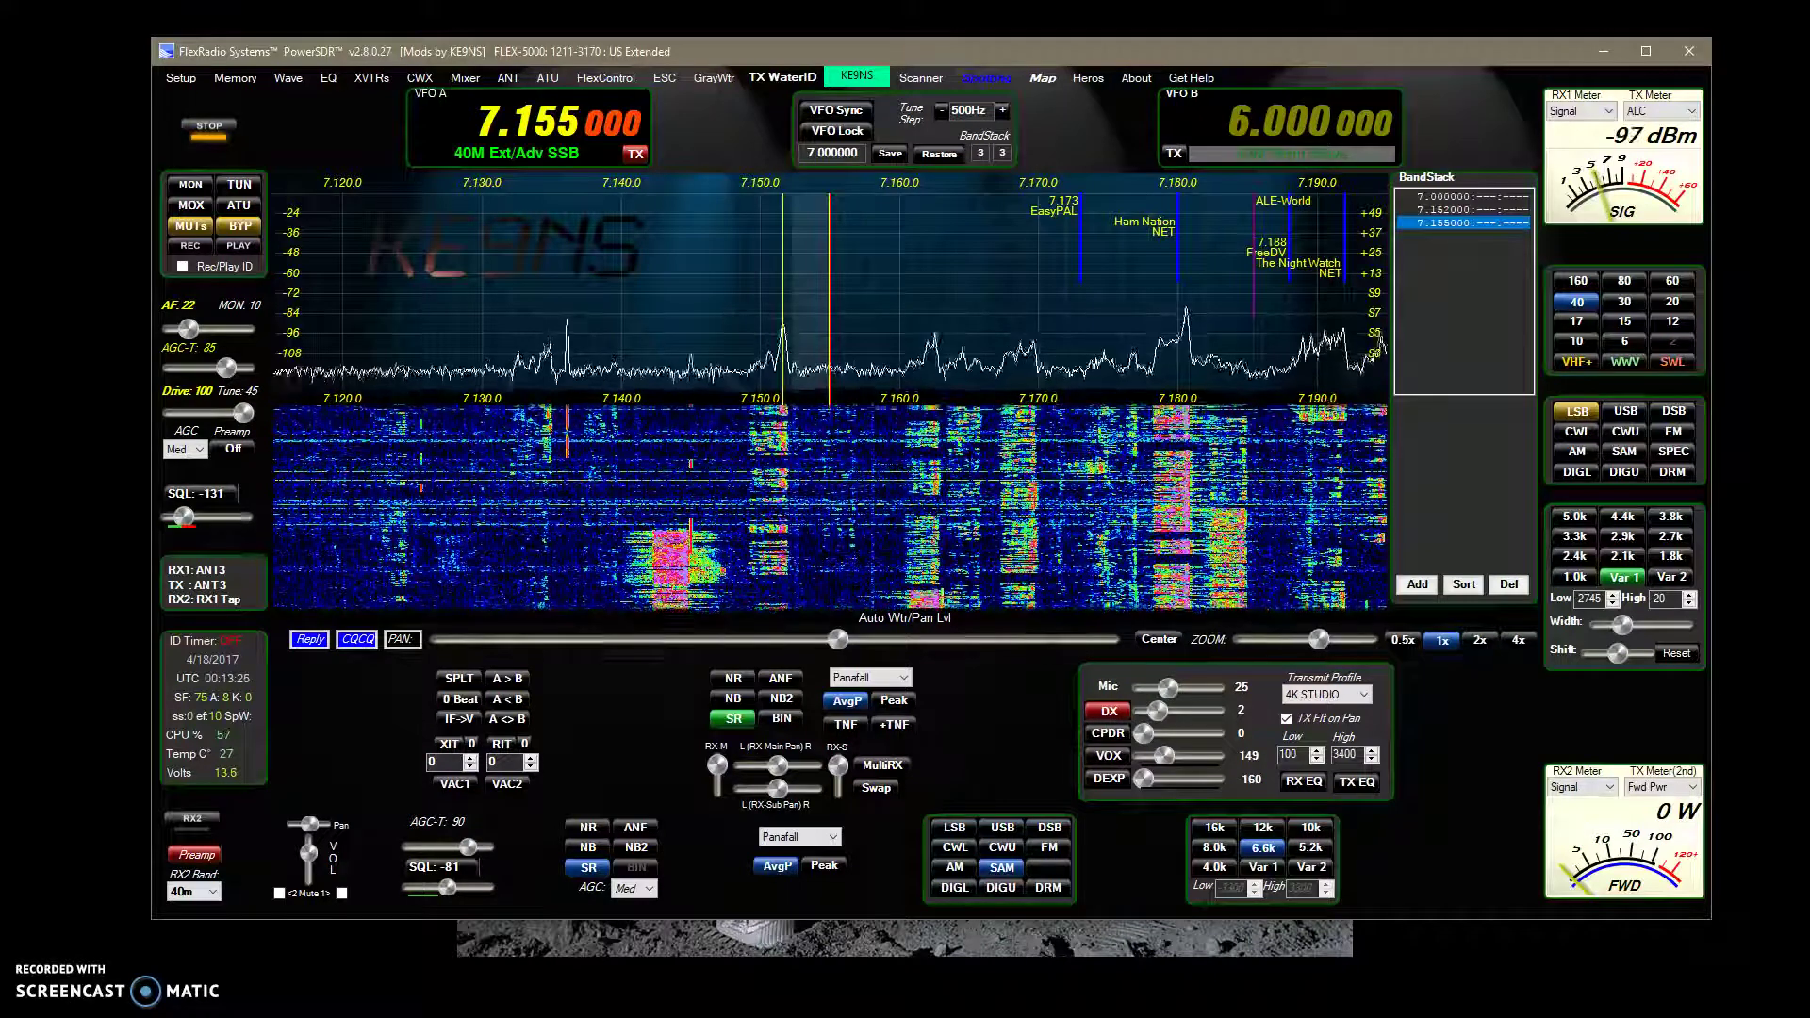
Step: Open the Scanner, check its memory group, and tune the 6.348 then 8.453 MHz STANAG memories
left_click(921, 85)
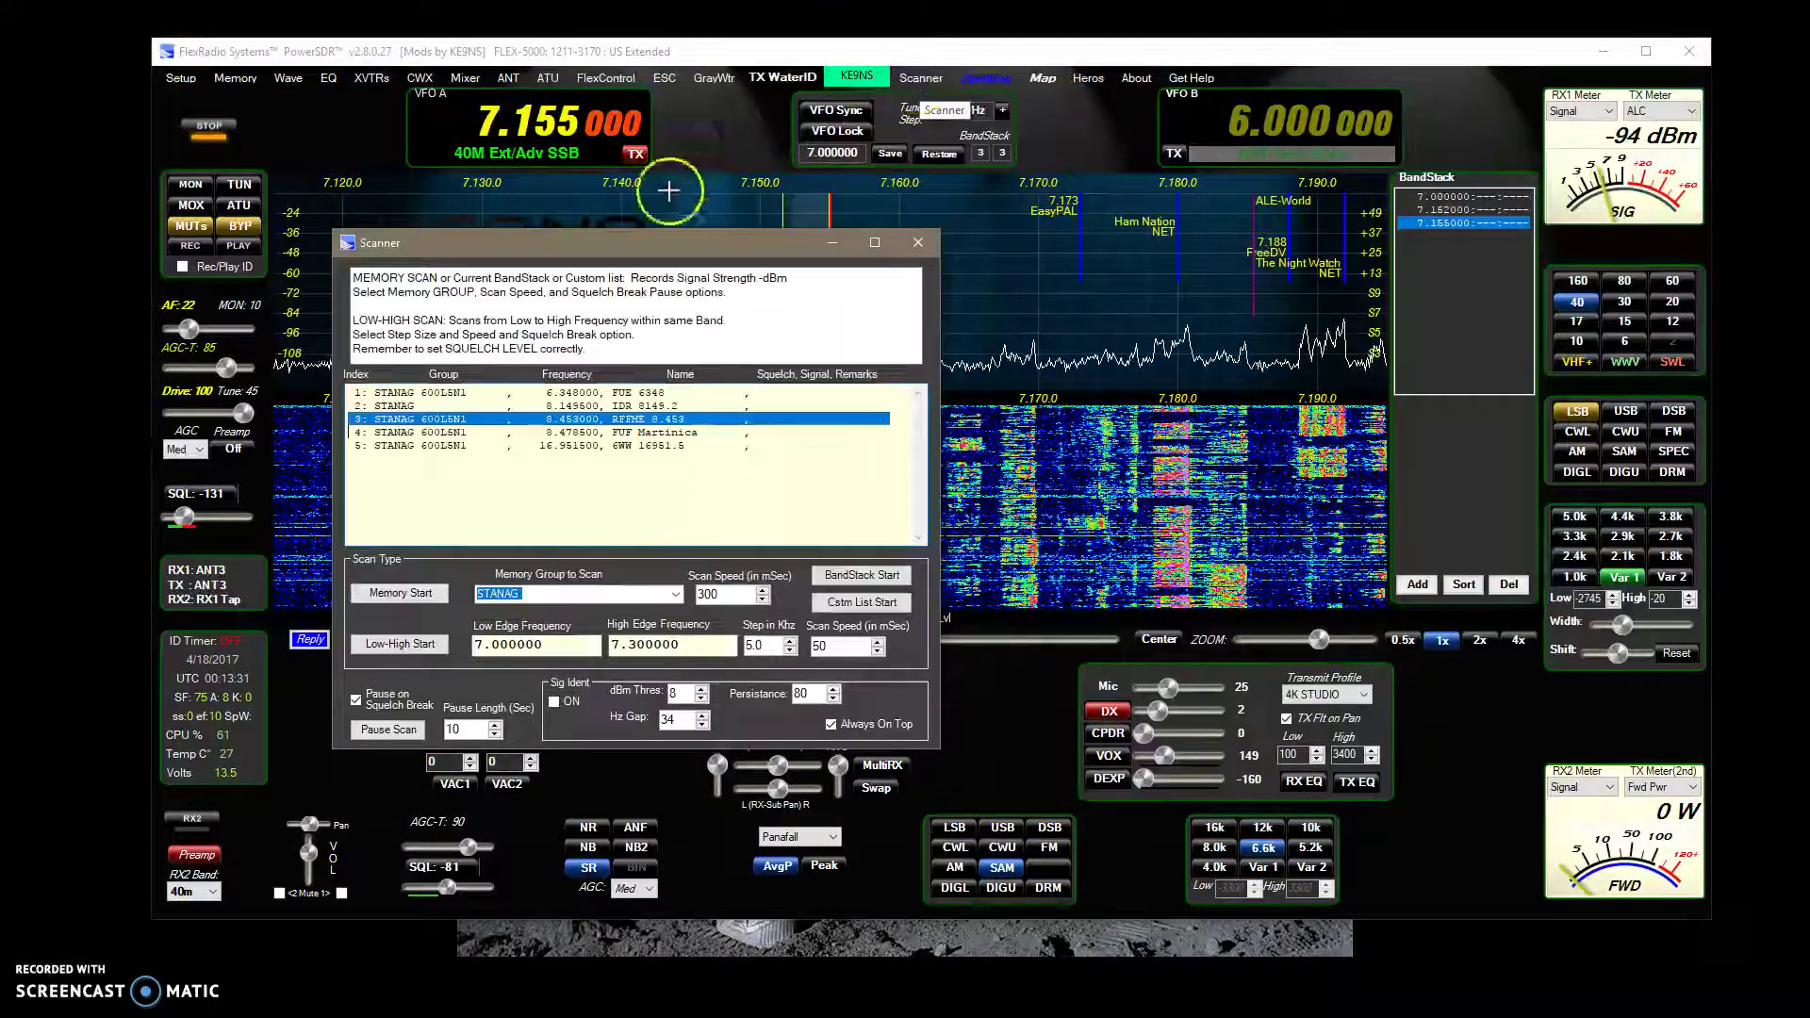
left_click_drag(596, 247, 573, 245)
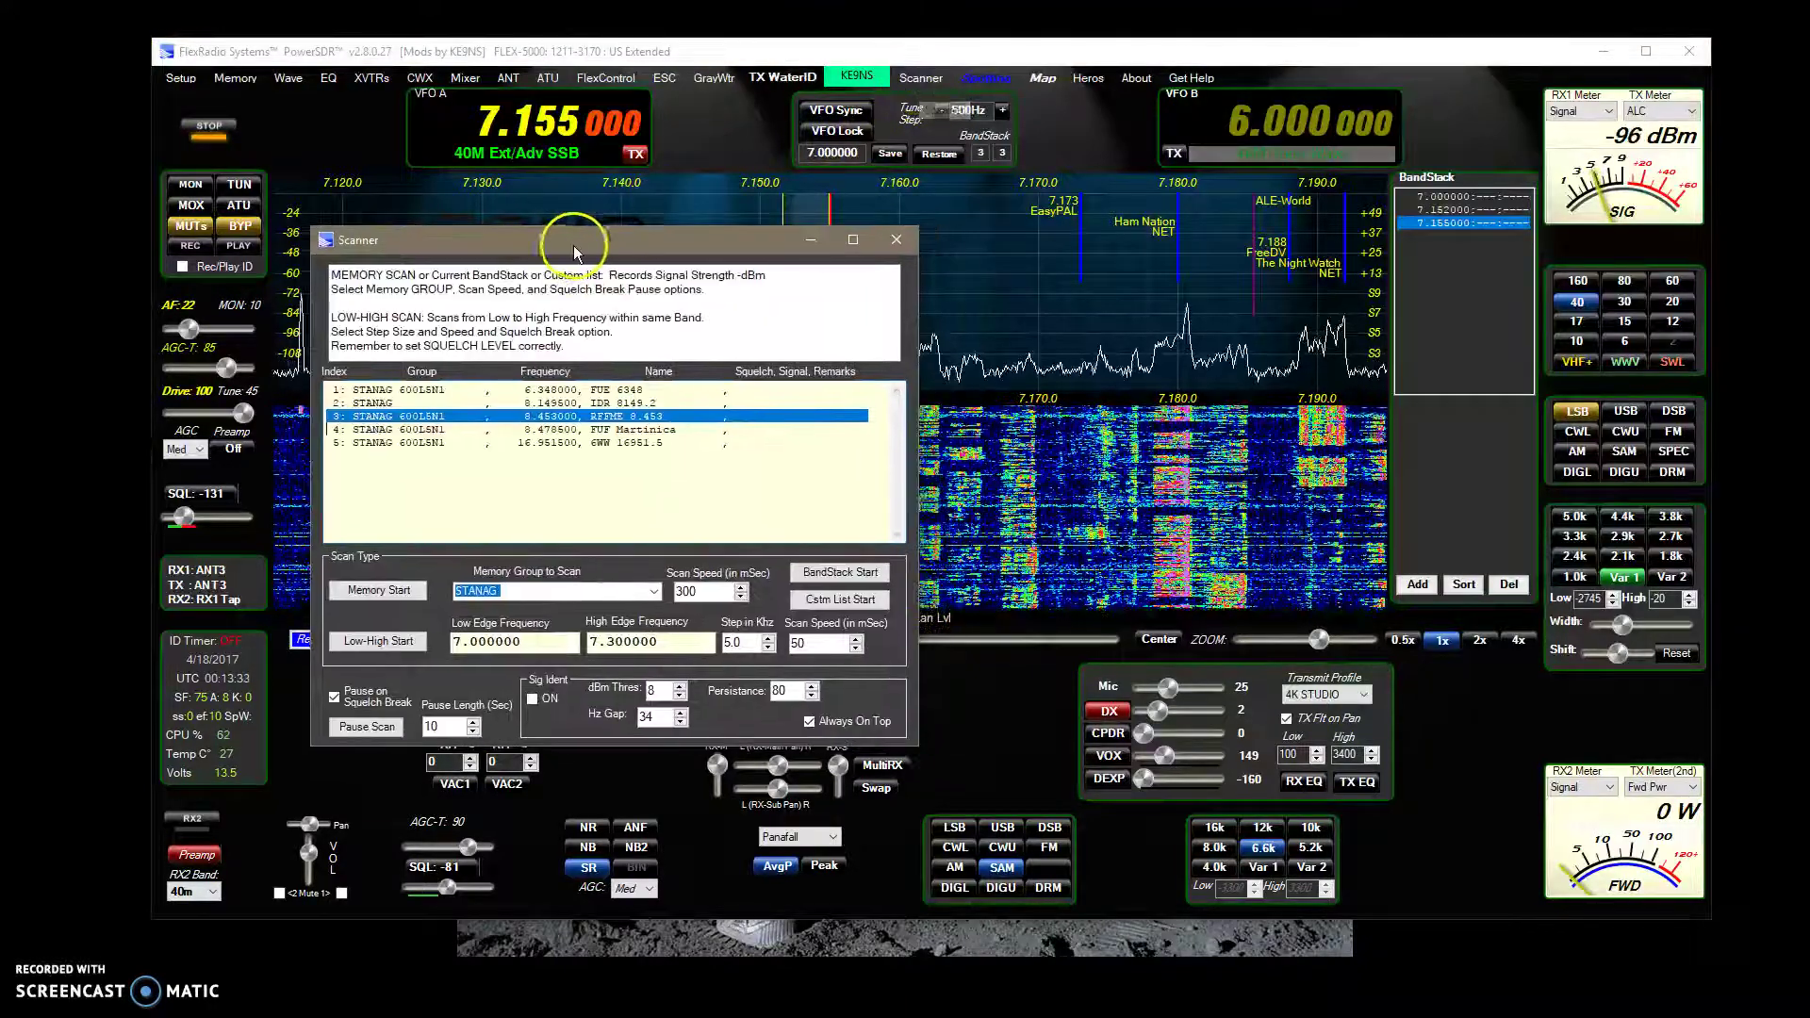
left_click(517, 591)
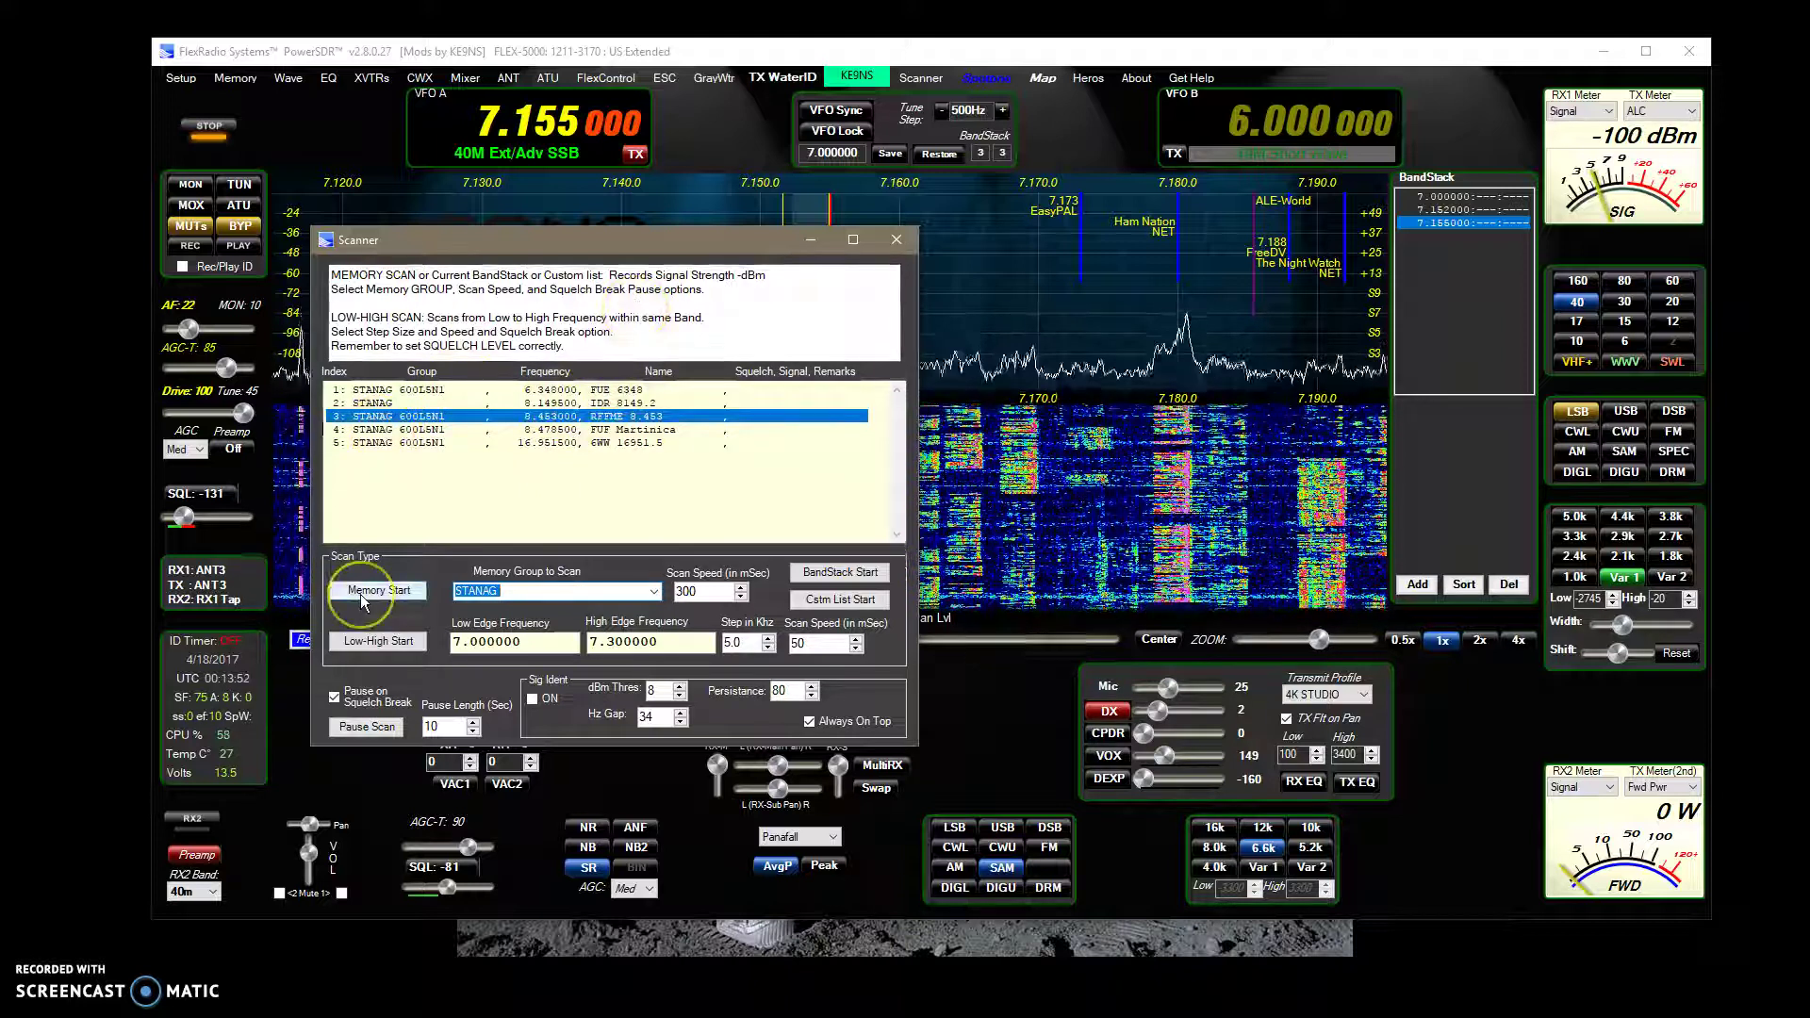
left_click(424, 391)
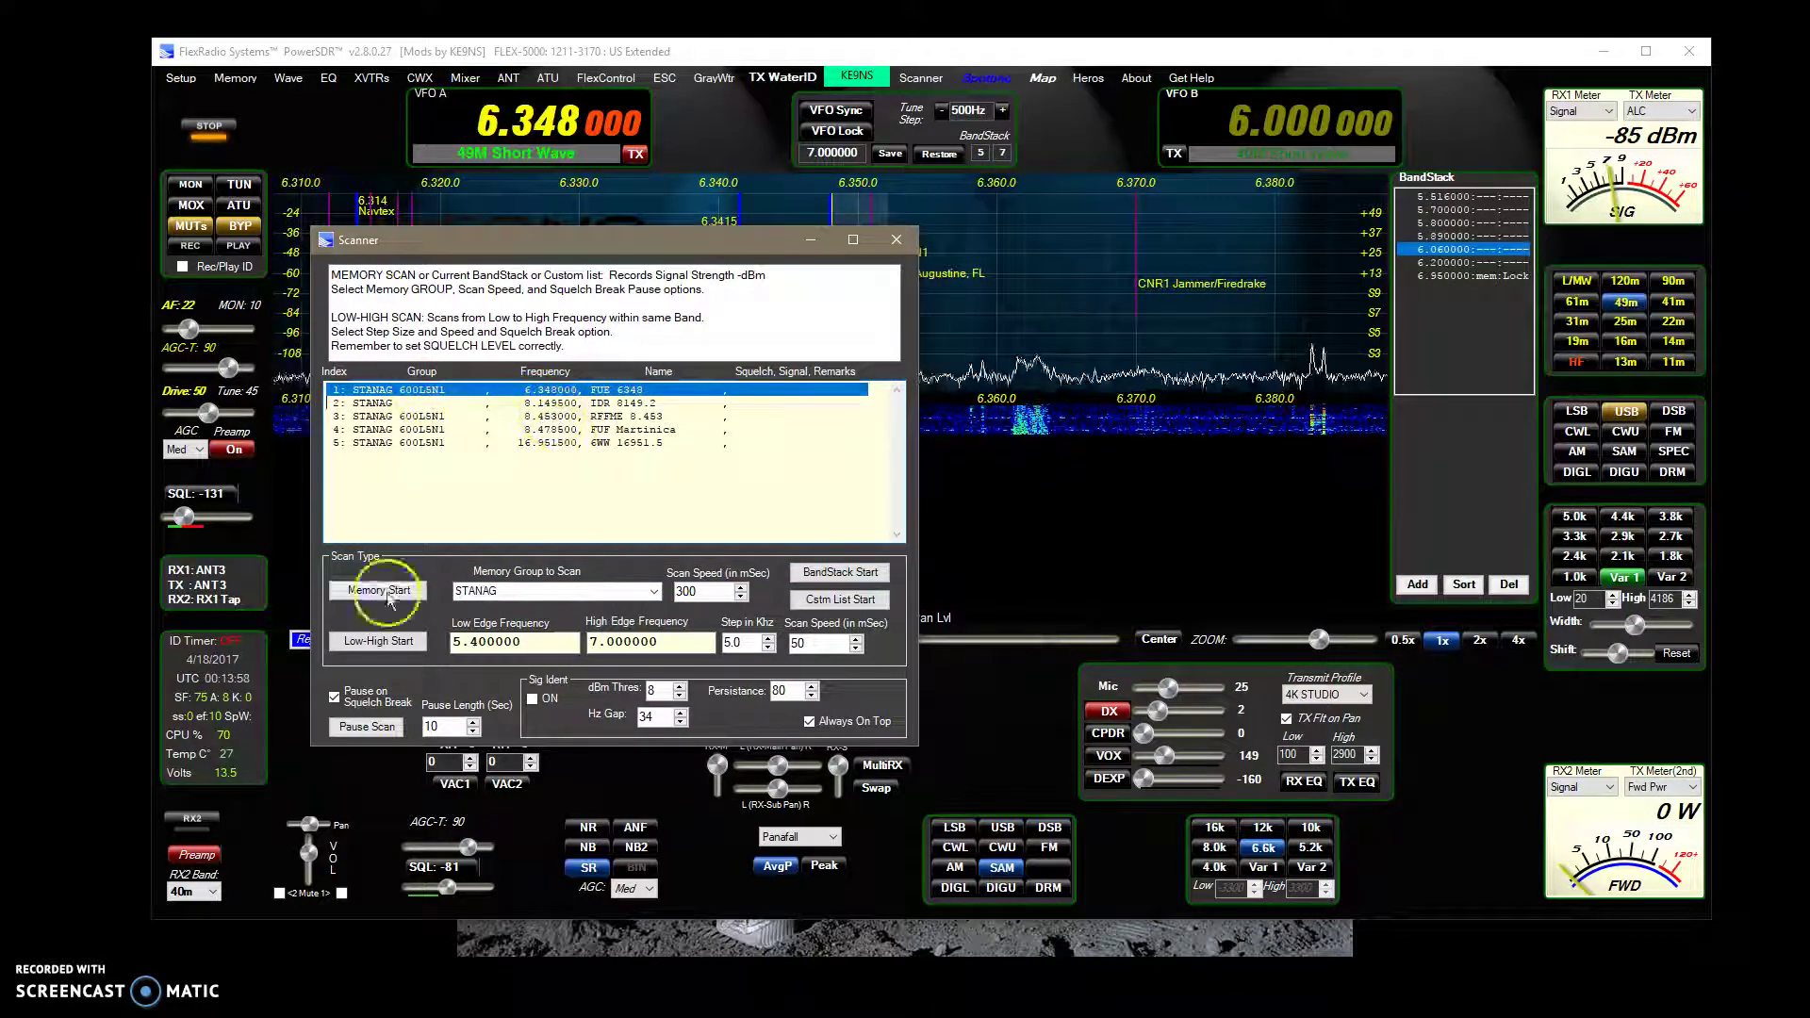
left_click(552, 419)
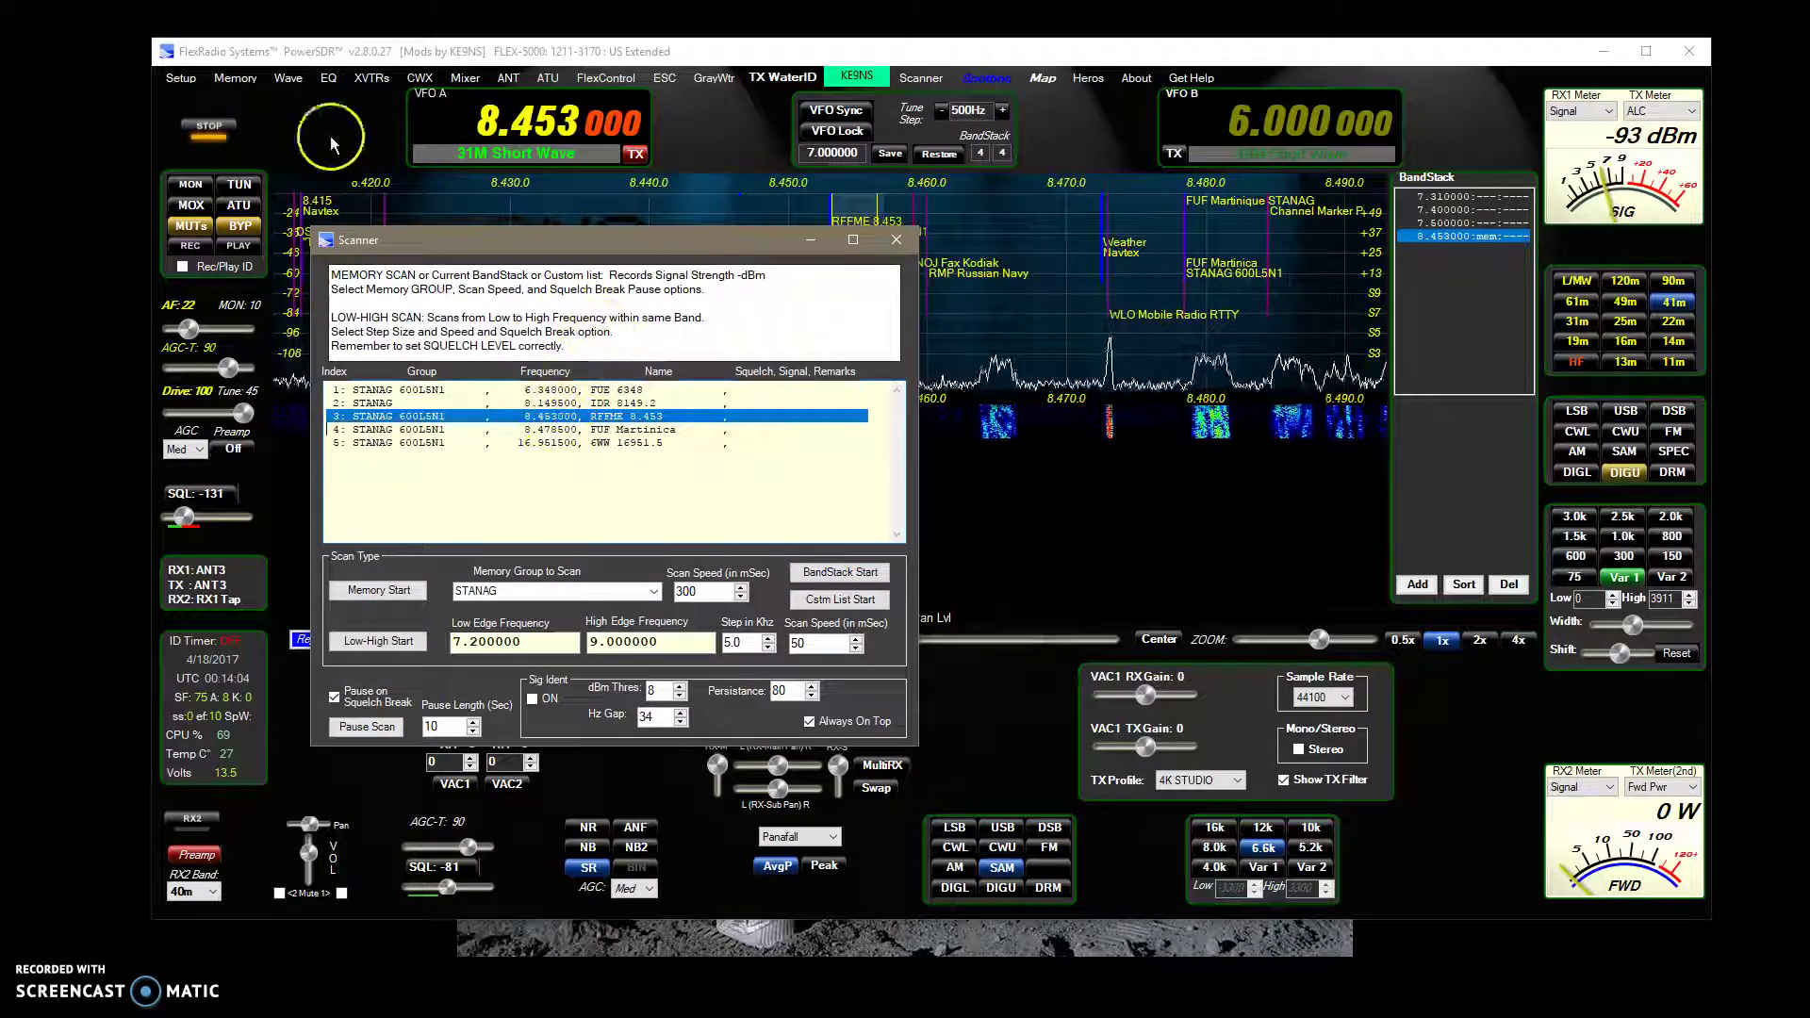
Step: Open the full Memory Interface list, close it again, and shift the Scanner left
left_click(234, 80)
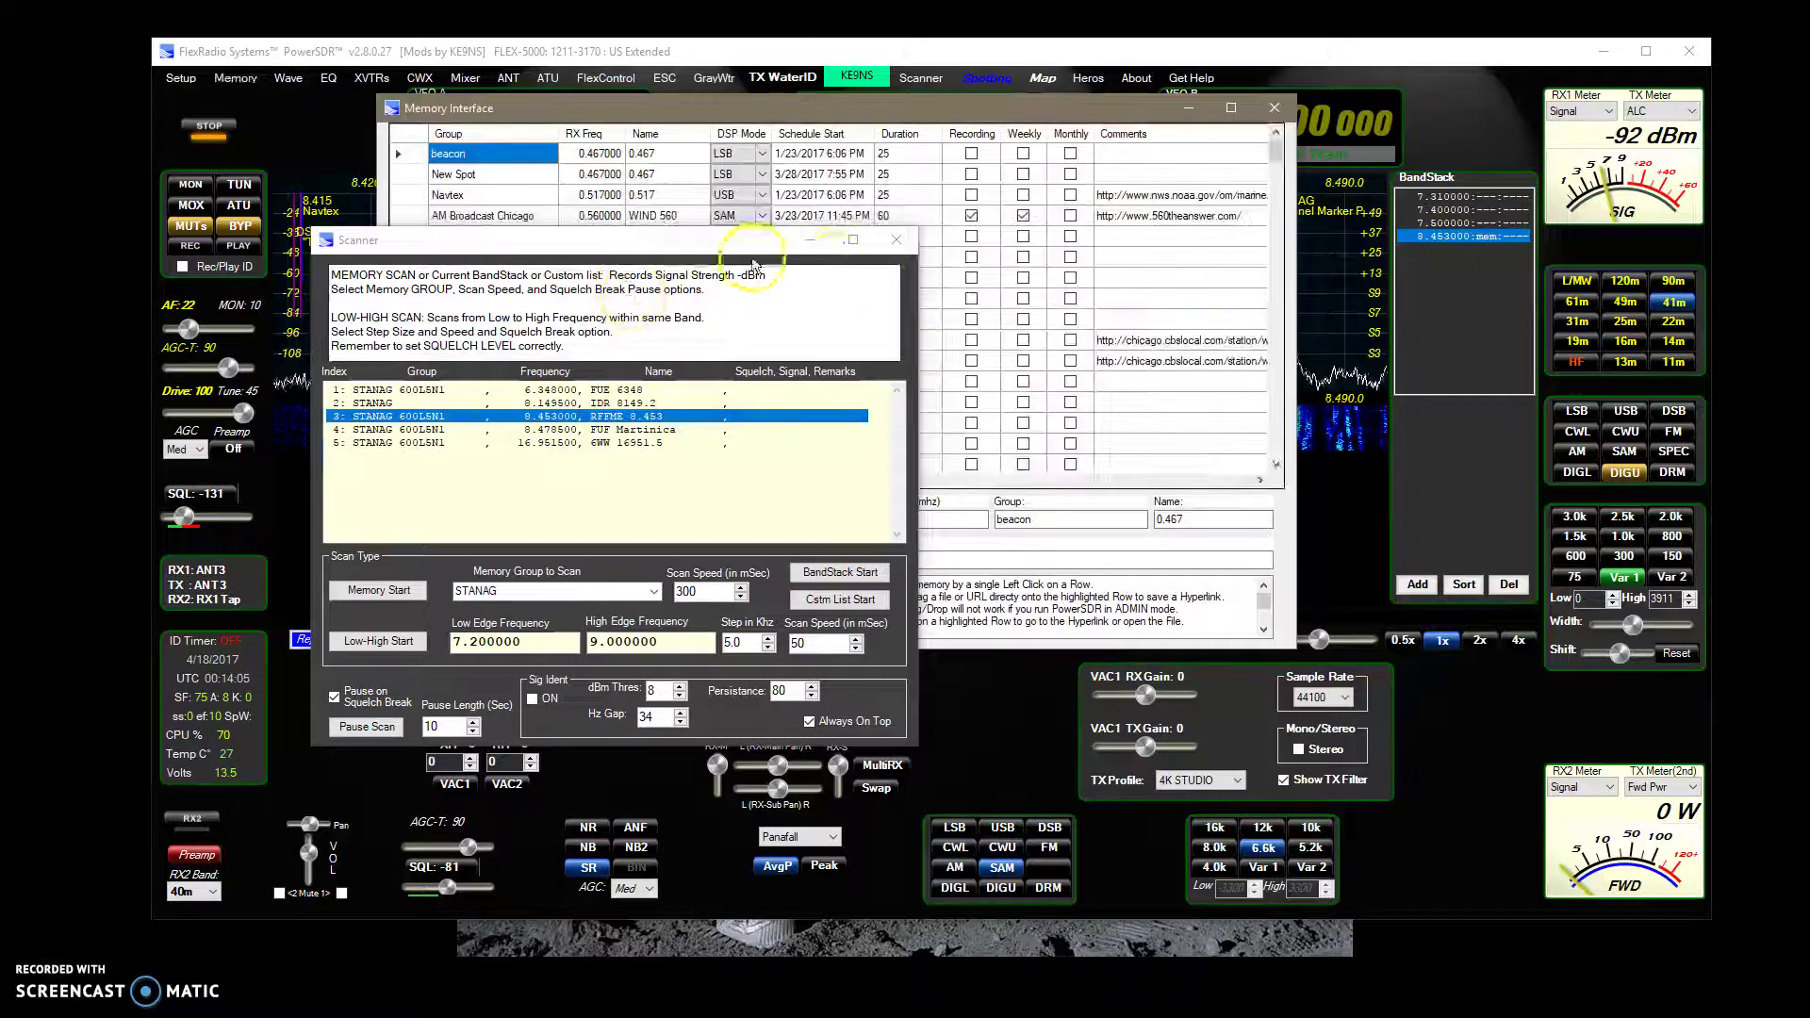
mouse_move(730, 238)
left_mouse_down()
mouse_move(780, 395)
mouse_move(739, 305)
left_mouse_up()
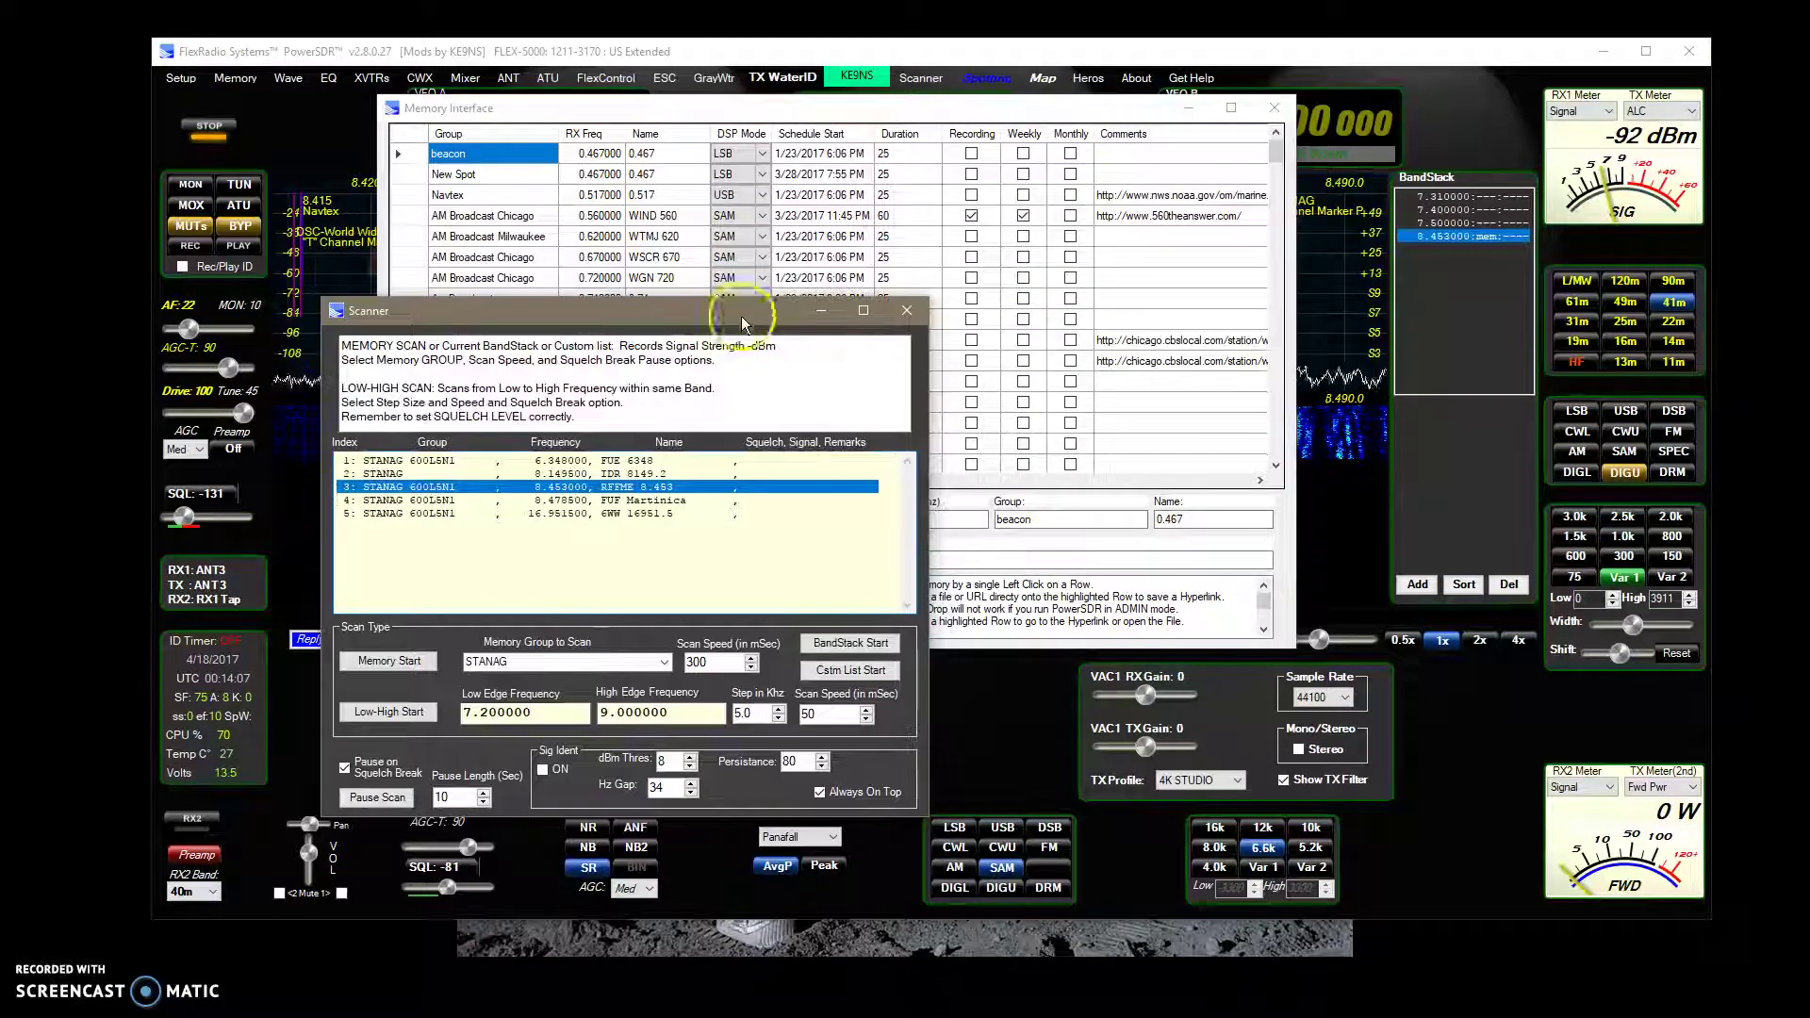
left_click(1273, 108)
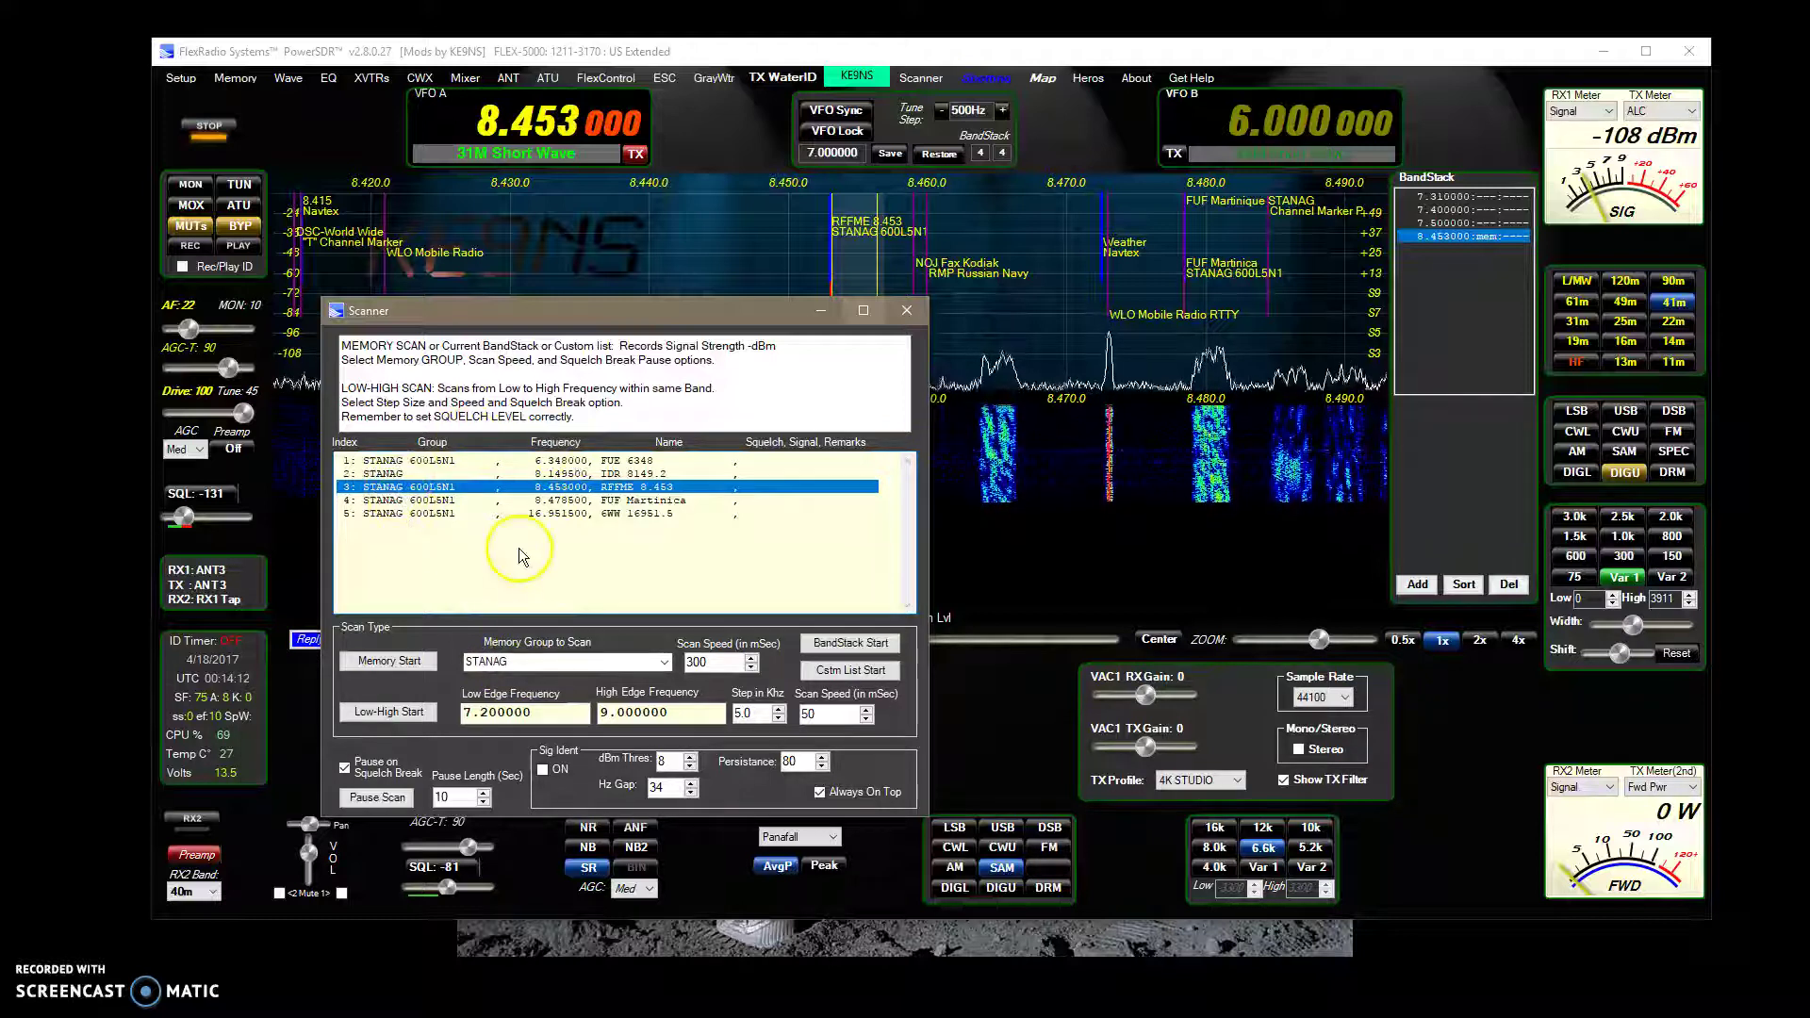
left_click_drag(592, 321, 502, 327)
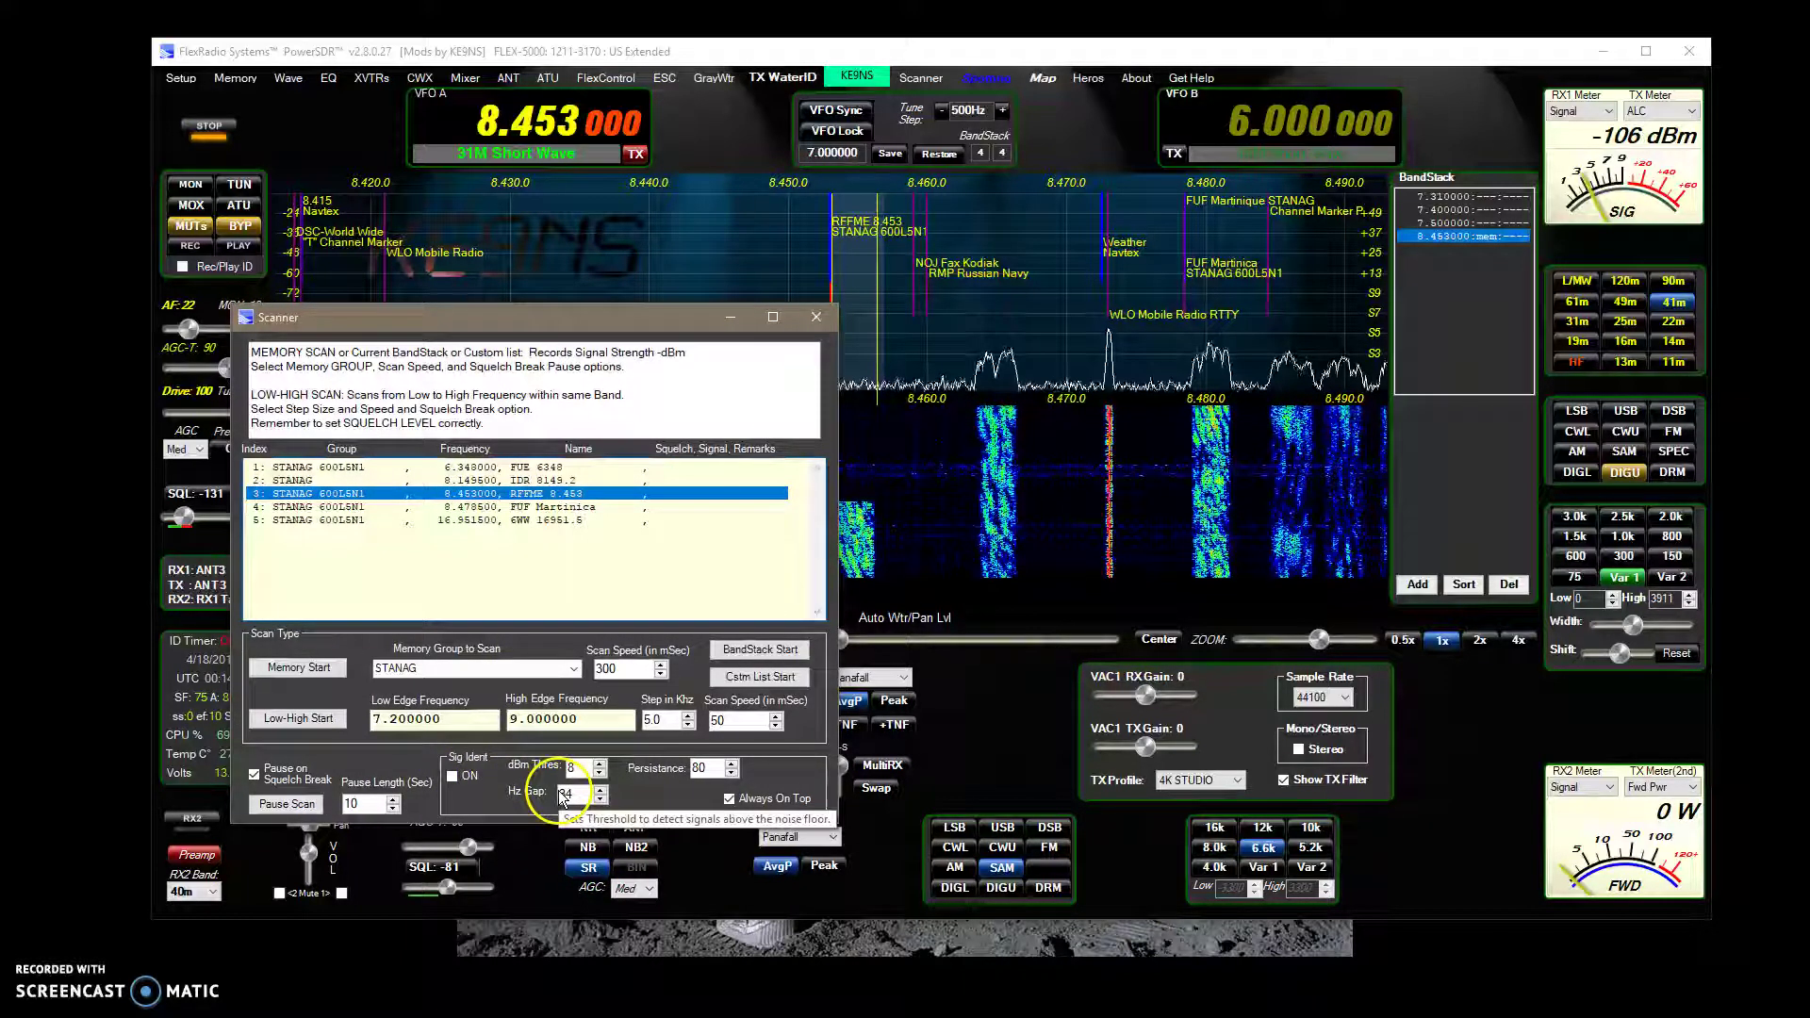
Step: Turn on Sig Ident markers, place the Scanner at lower left, and auto-set waterfall/panadapter levels
left_click(453, 775)
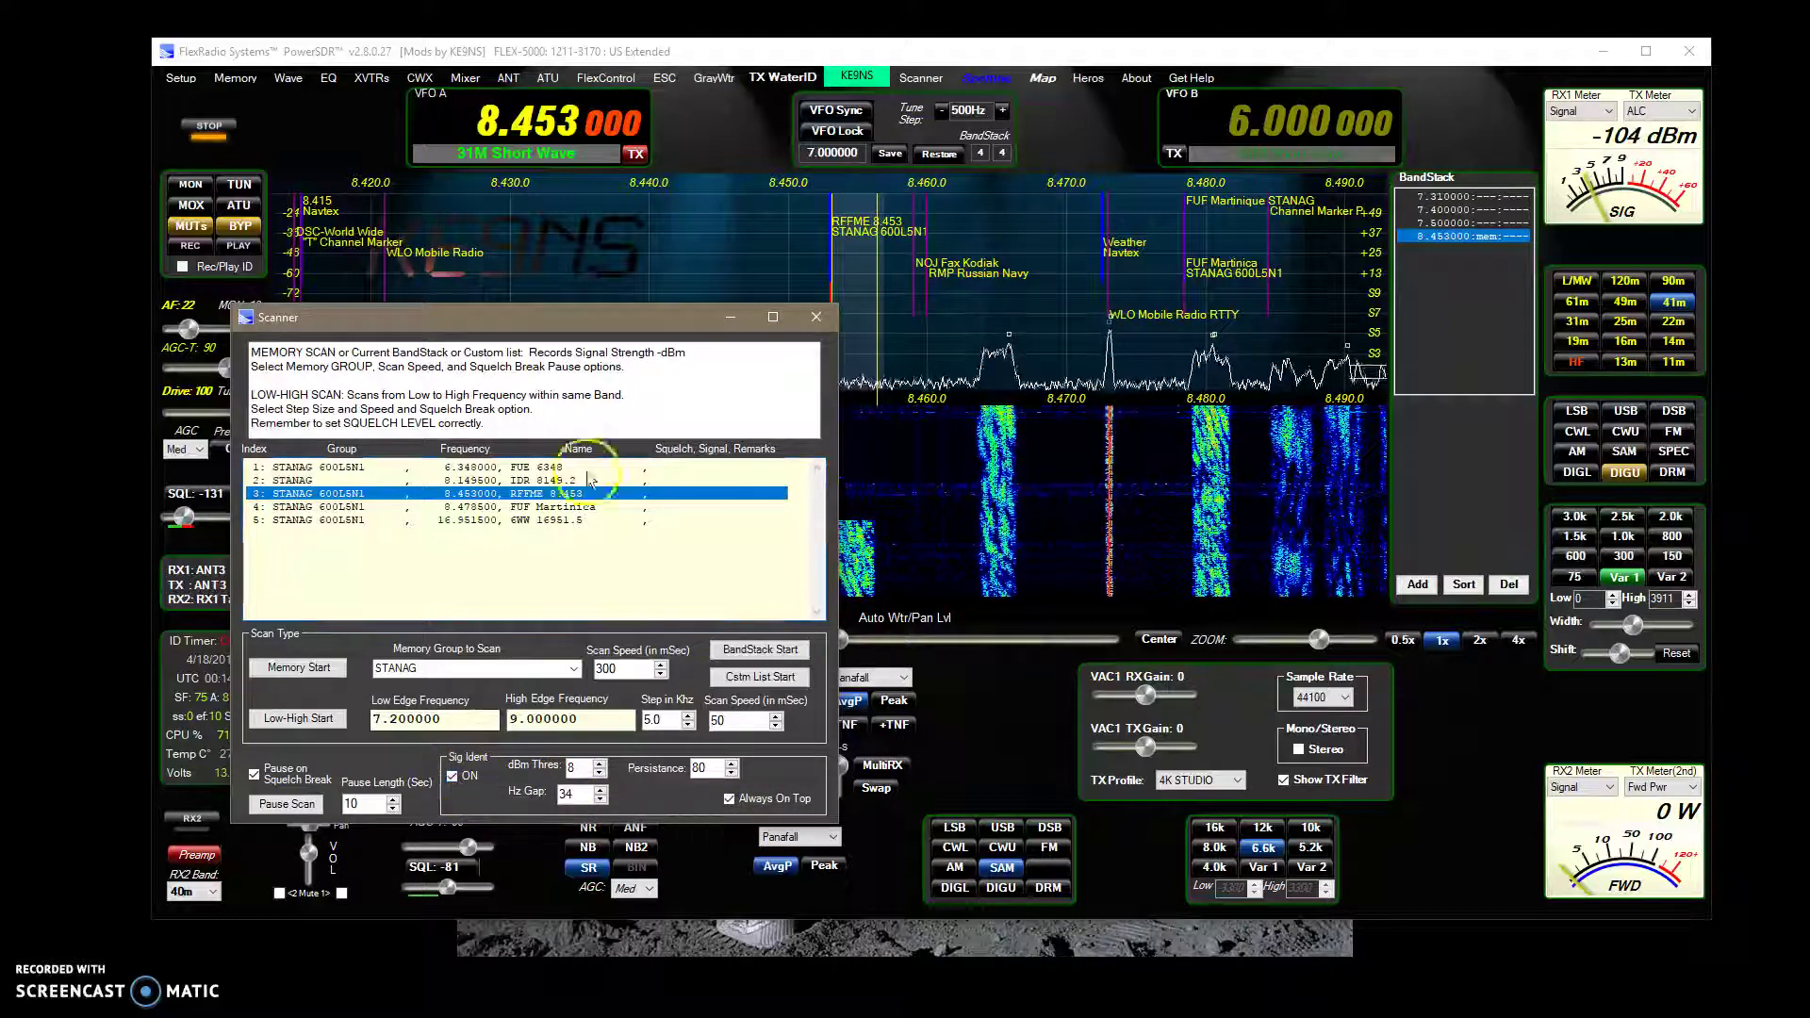
left_click_drag(606, 320, 402, 462)
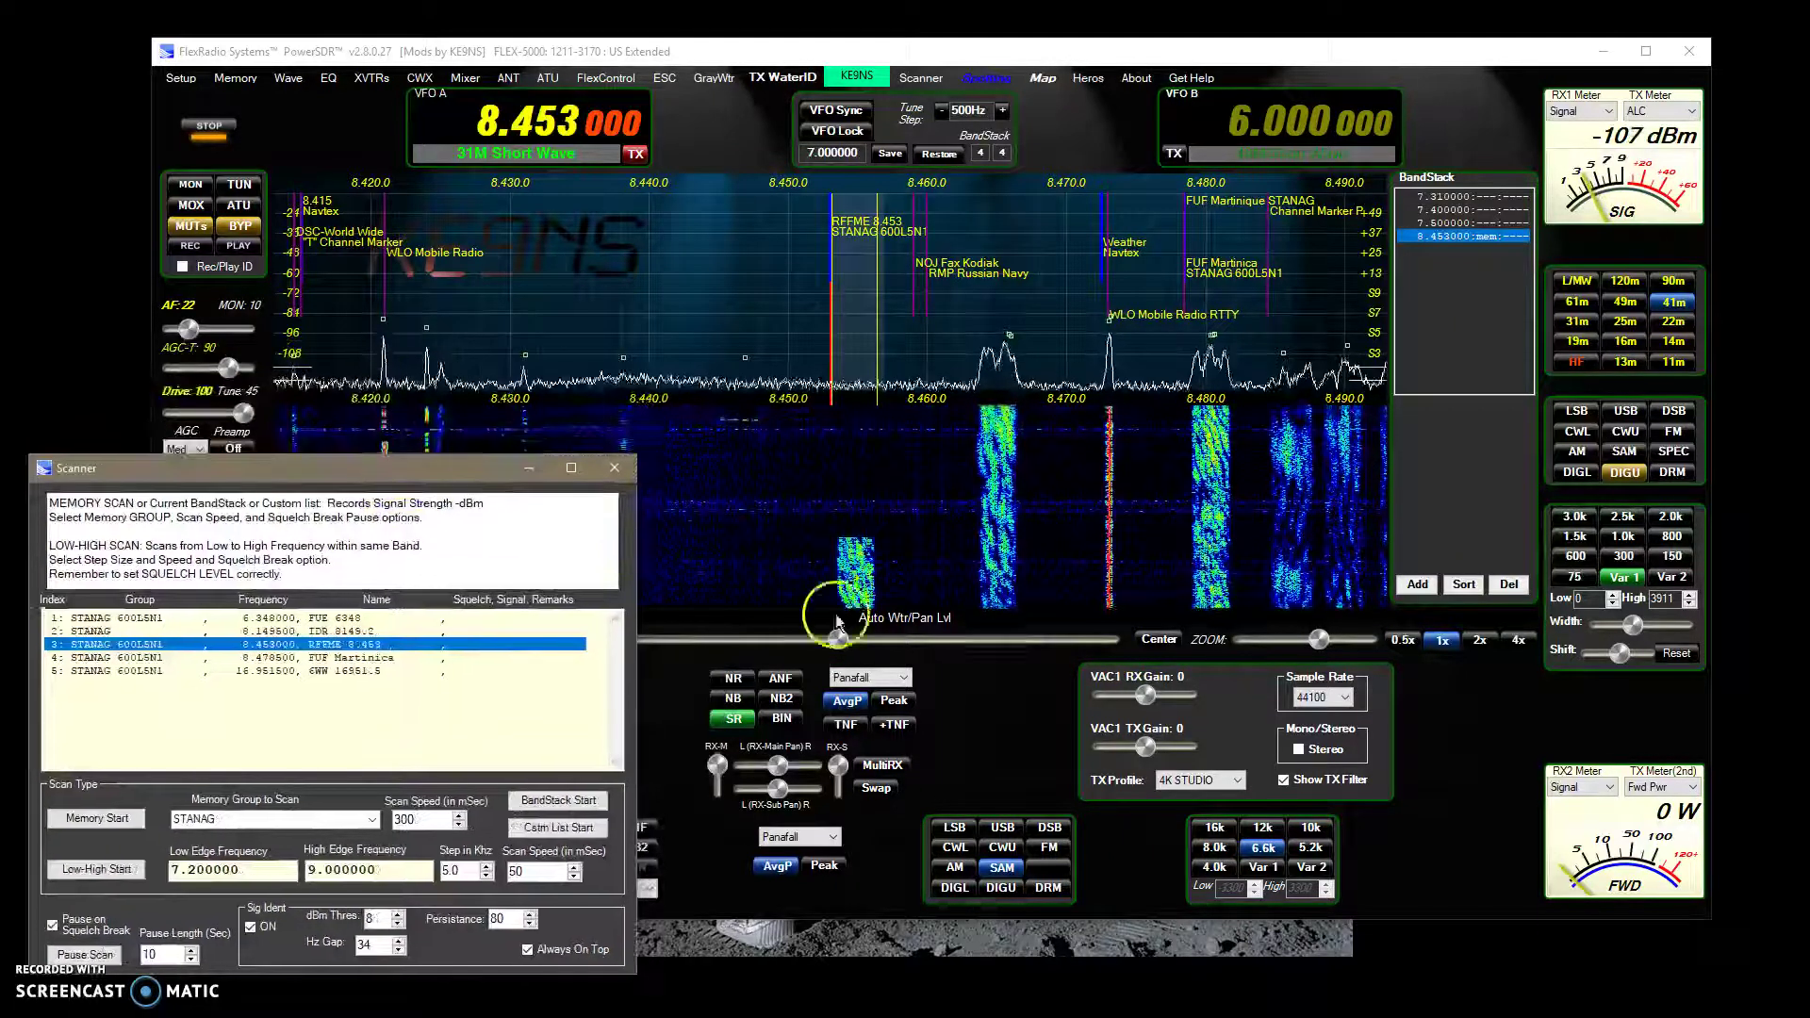
left_click(896, 617)
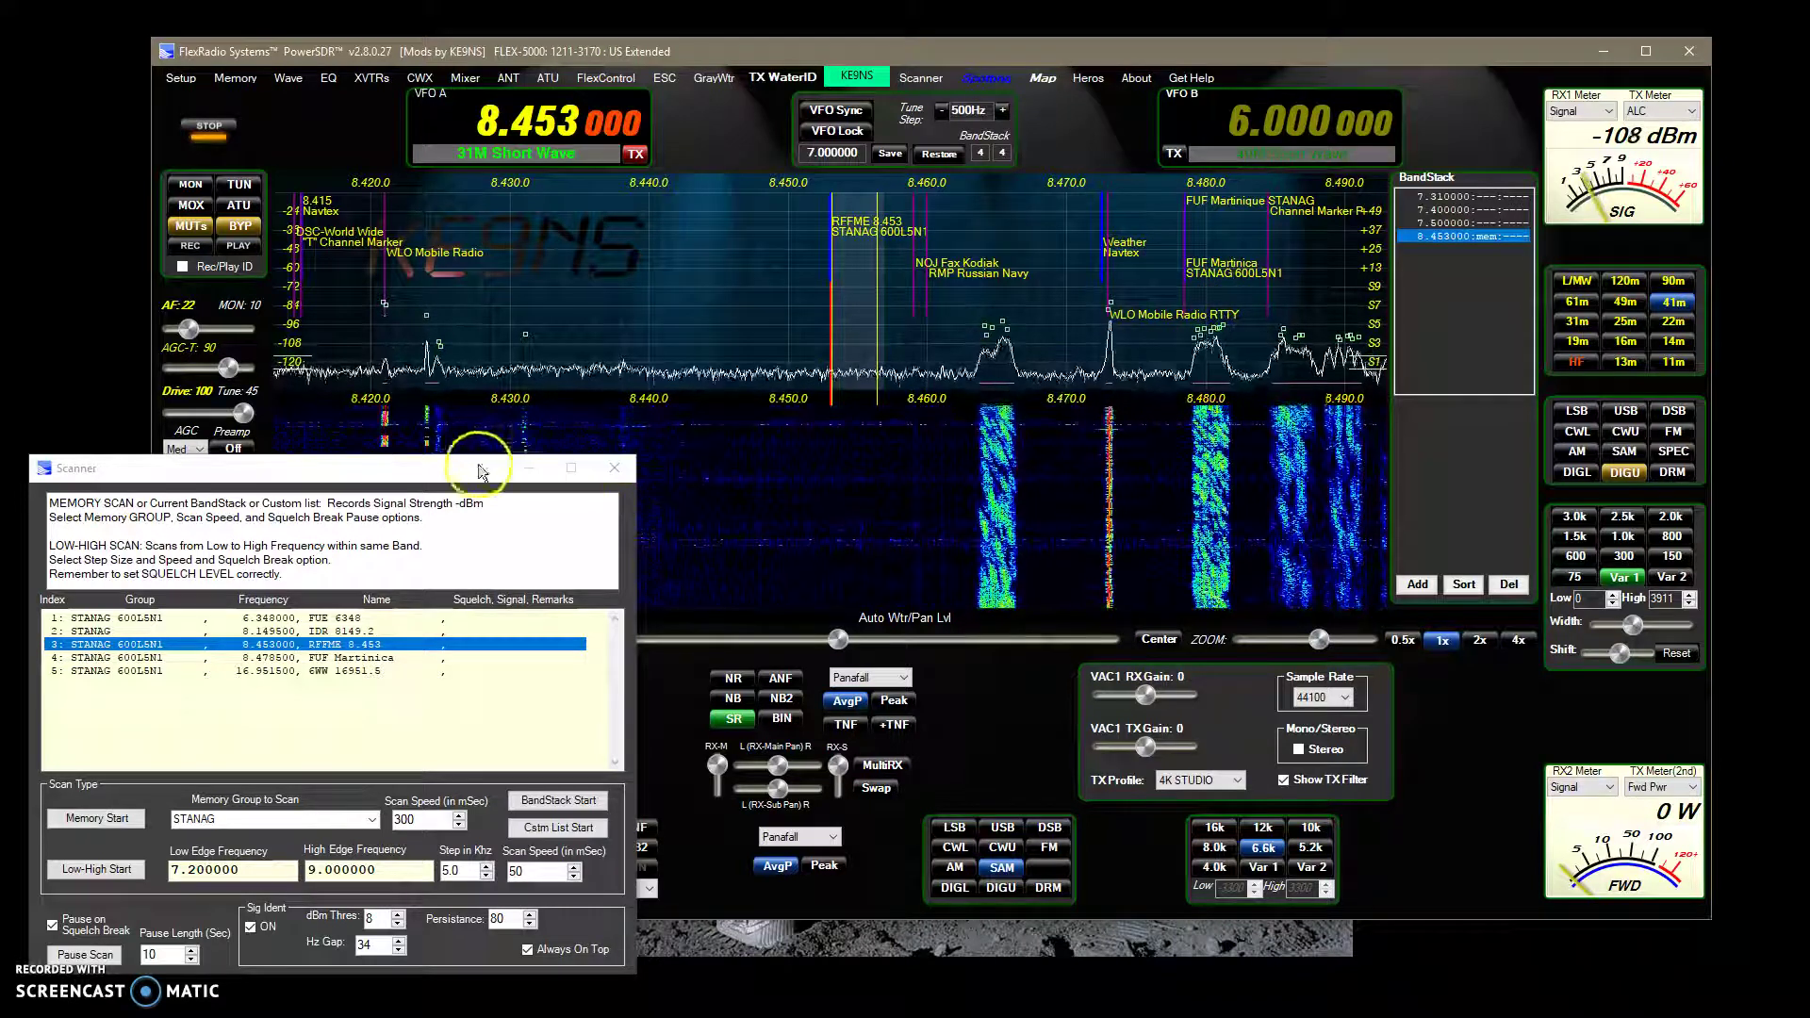
Step: Switch signal identification back off, nudging the Scanner window up
left_click_drag(466, 469, 466, 449)
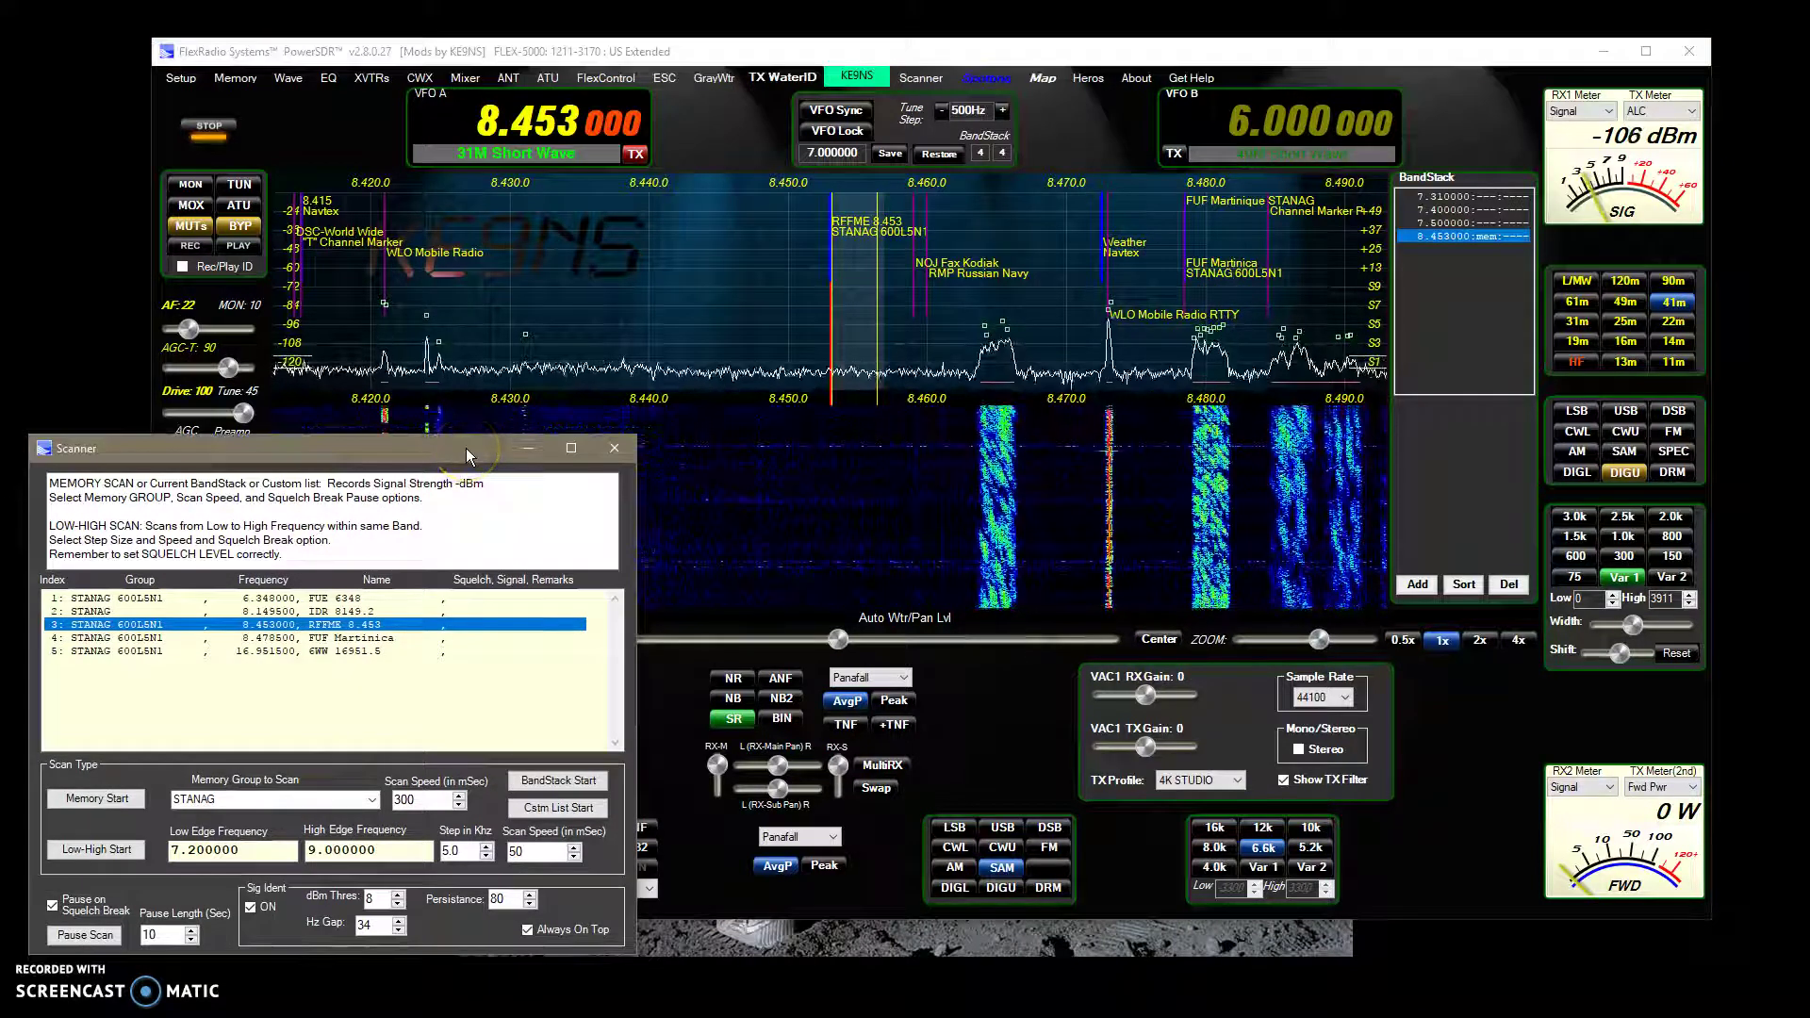
left_click(251, 908)
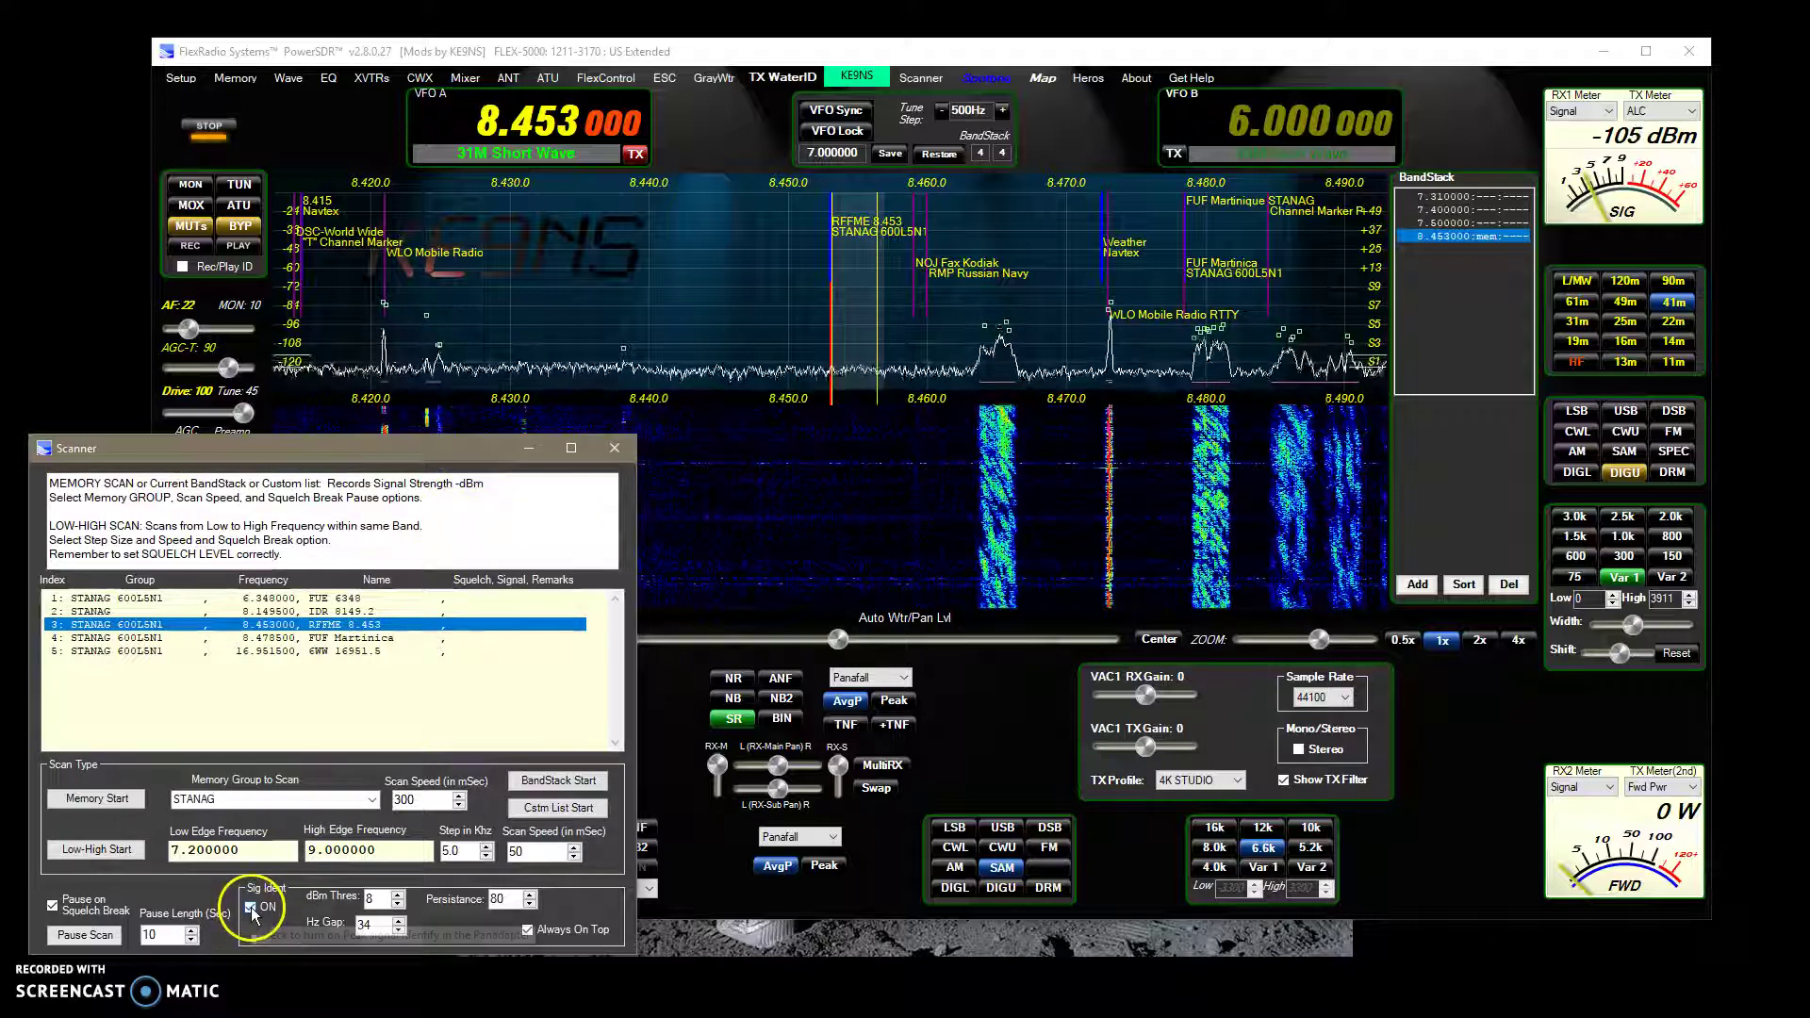
left_click_drag(421, 469, 477, 404)
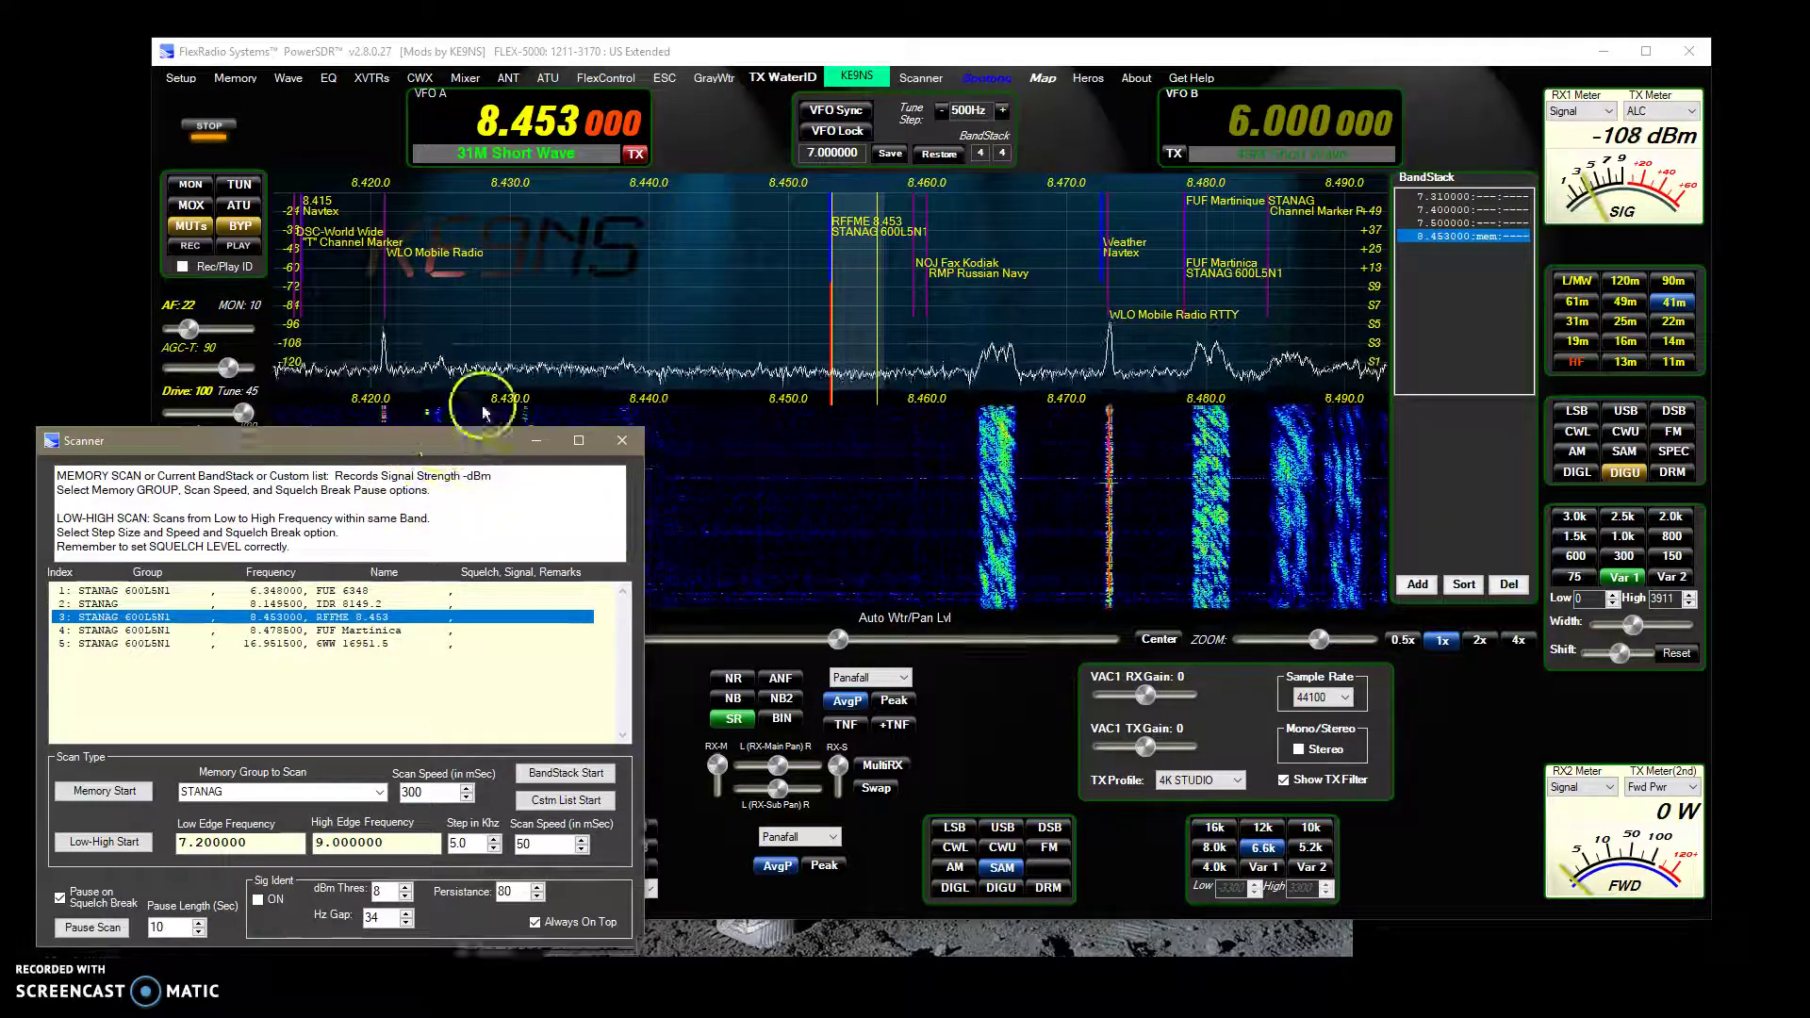
Step: Close the Scanner and switch from SWL to the 40m ham band at 7.155 MHz LSB
left_click(659, 390)
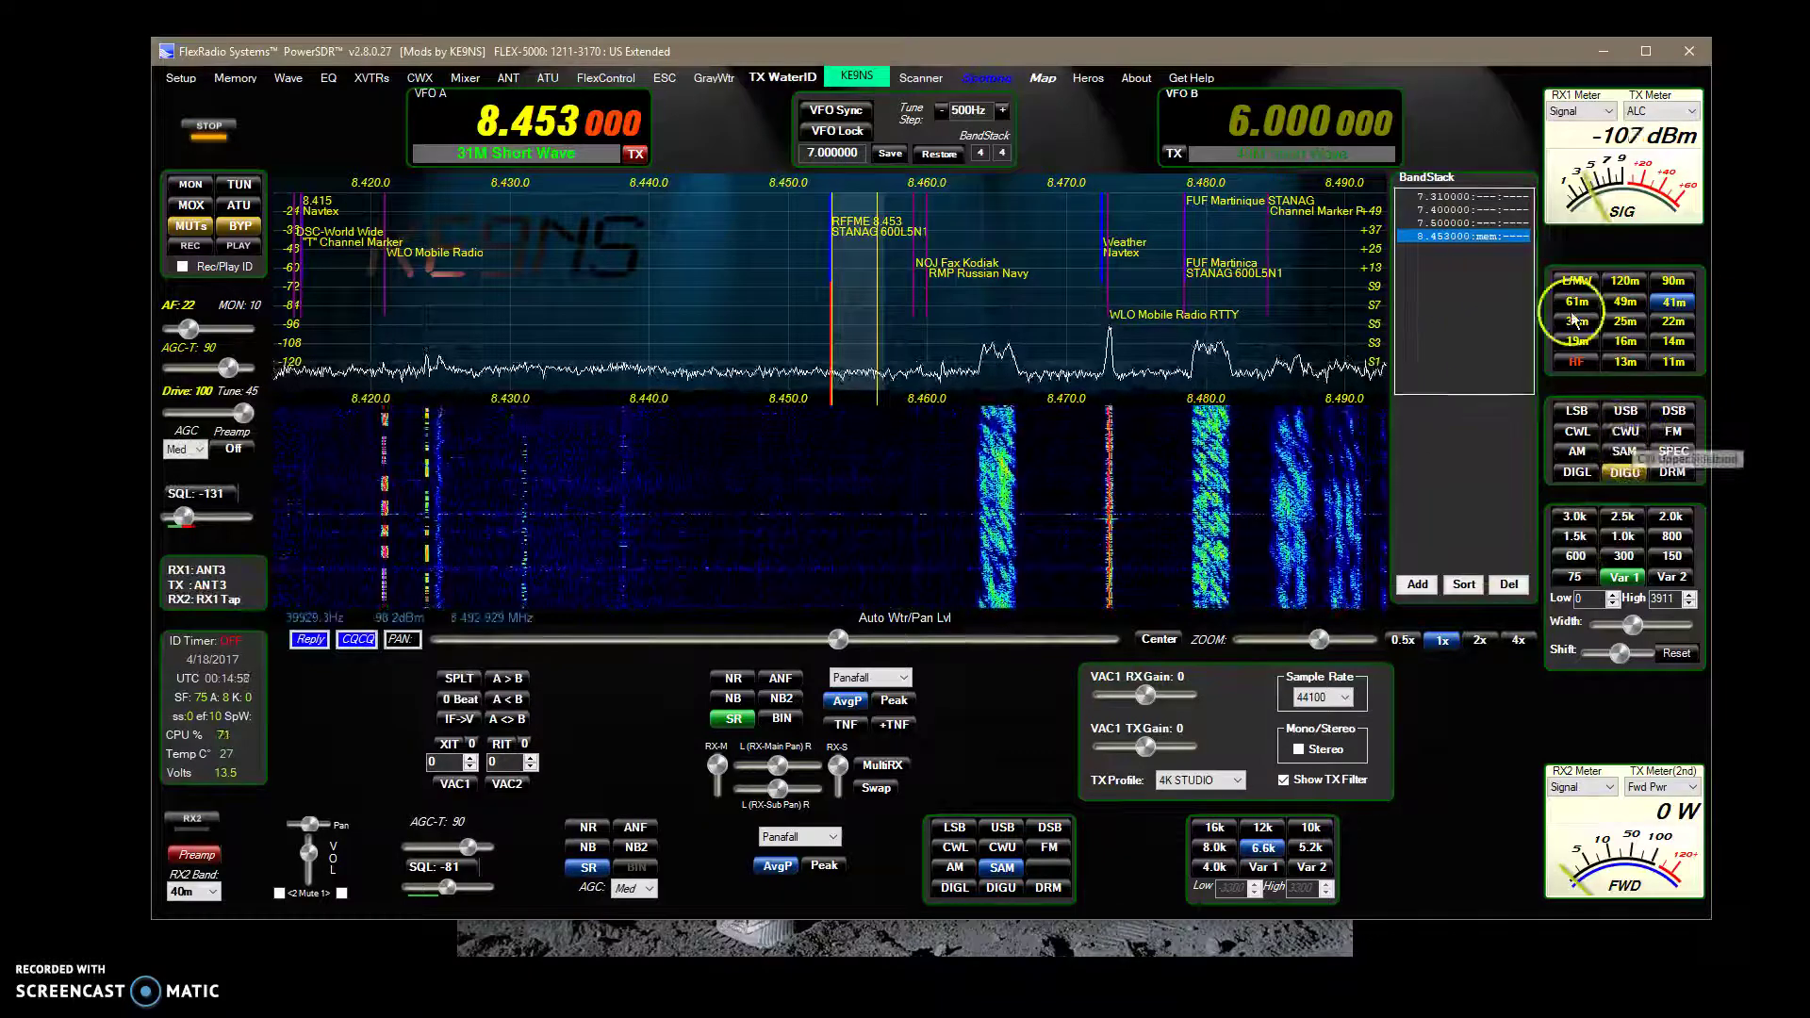
left_click(1575, 361)
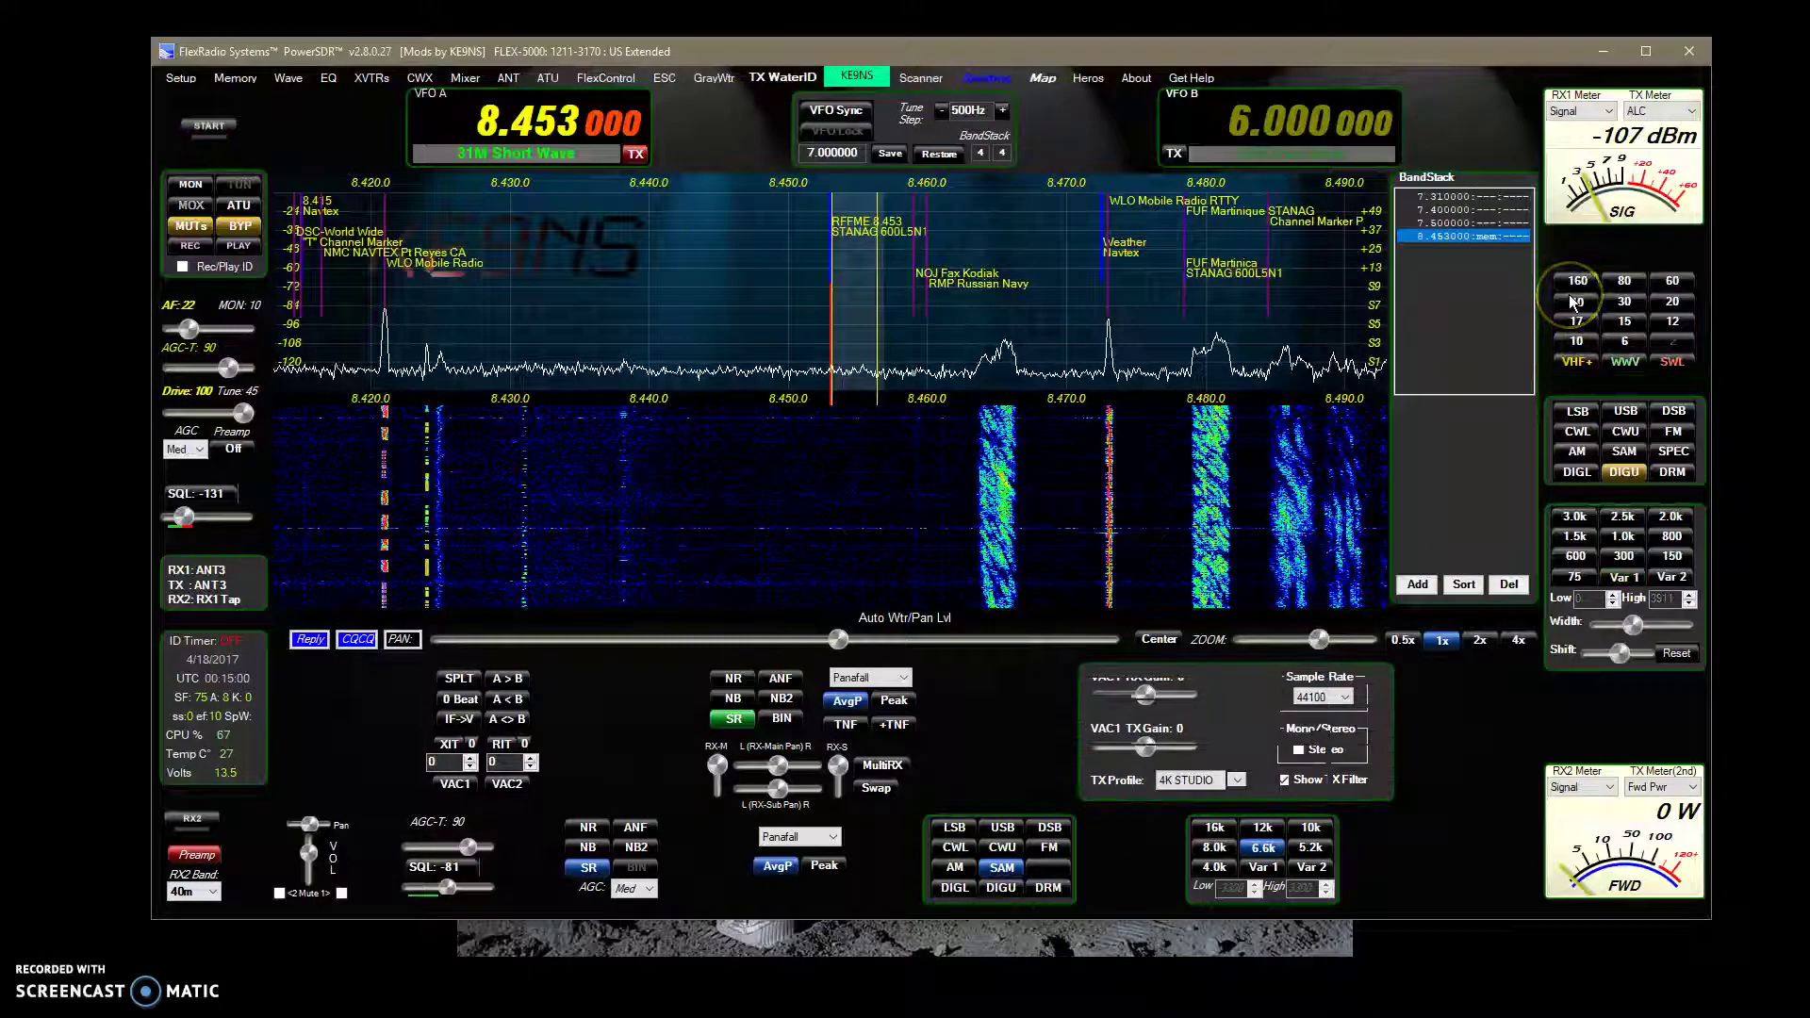
left_click(1574, 302)
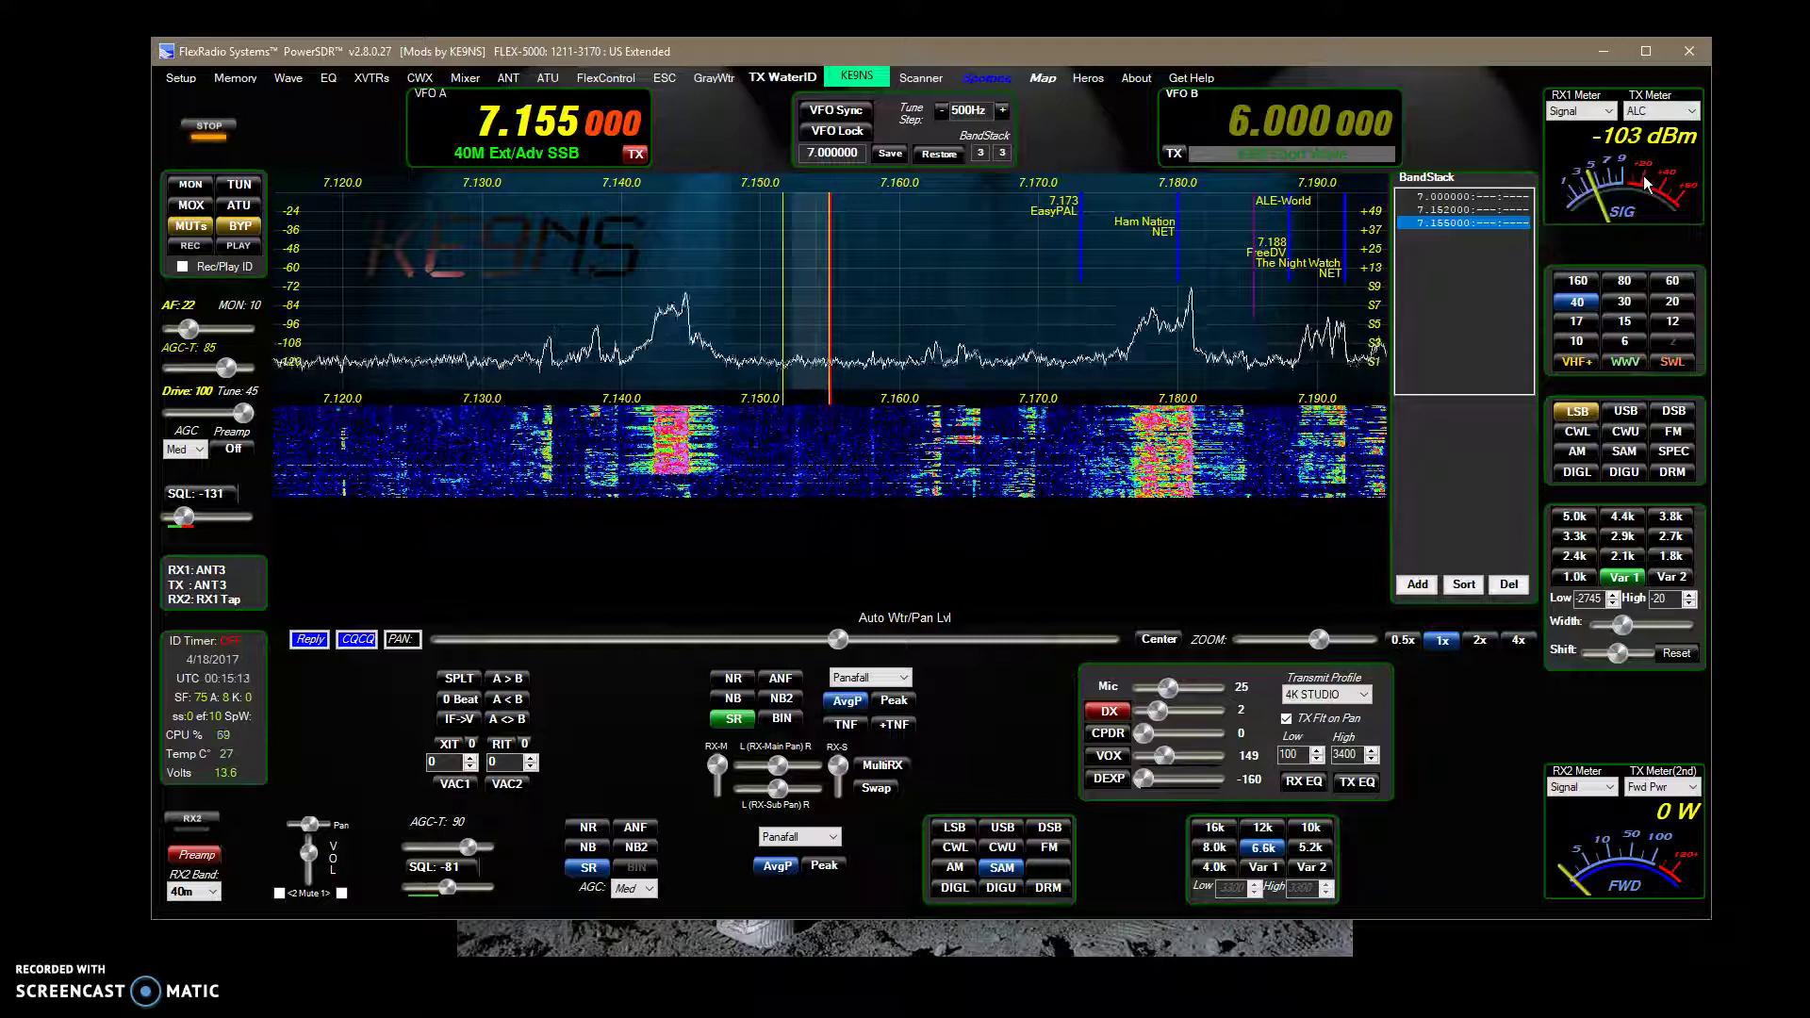
left_click(1646, 186)
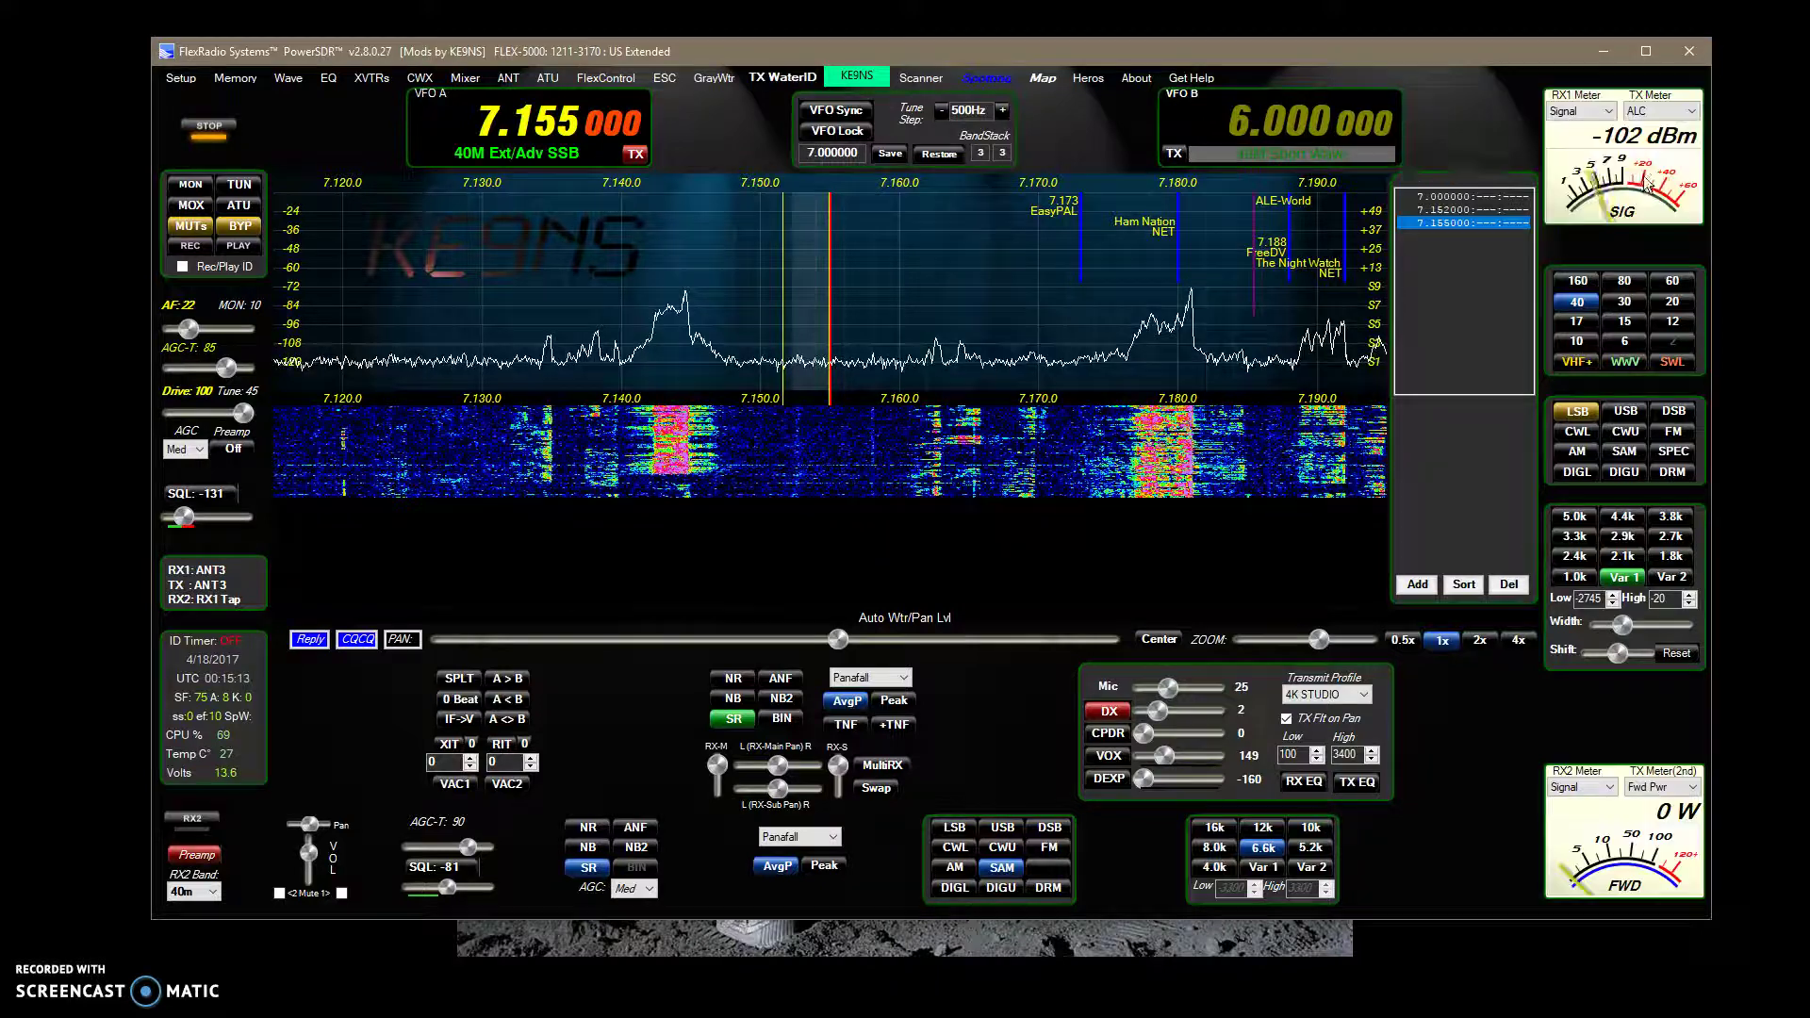
left_click(1625, 853)
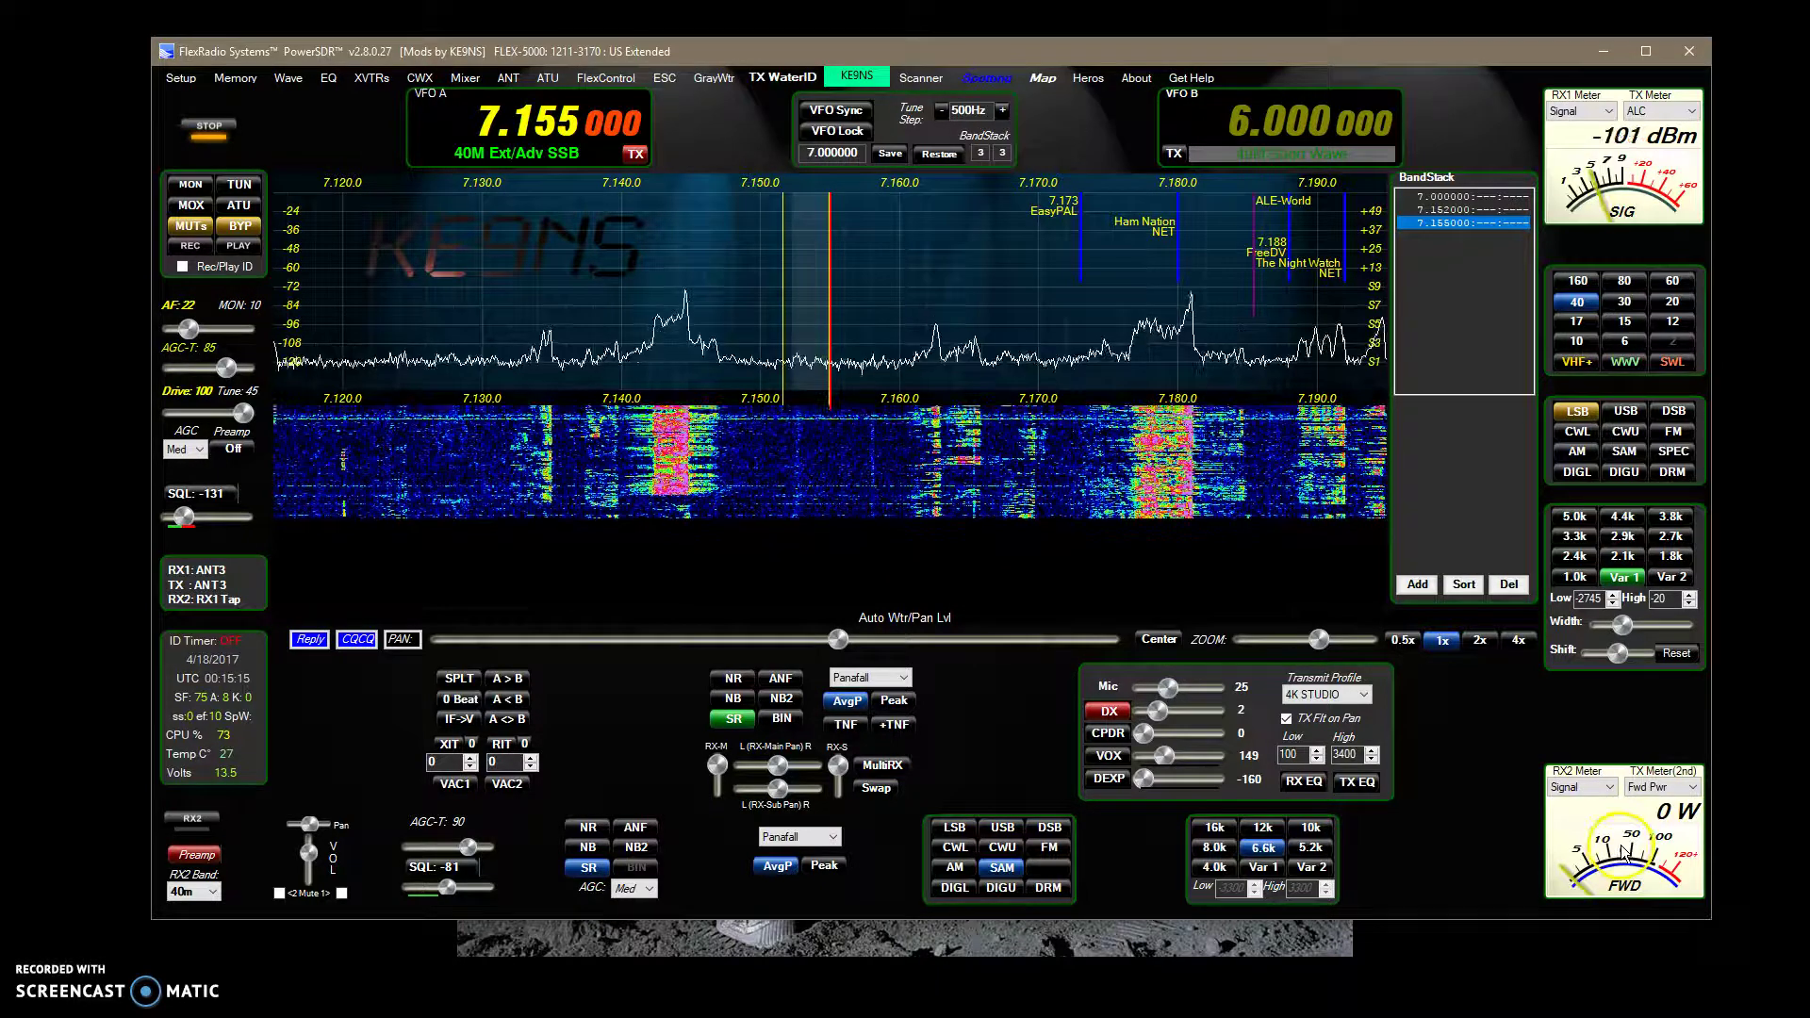
left_click(183, 81)
left_click(702, 231)
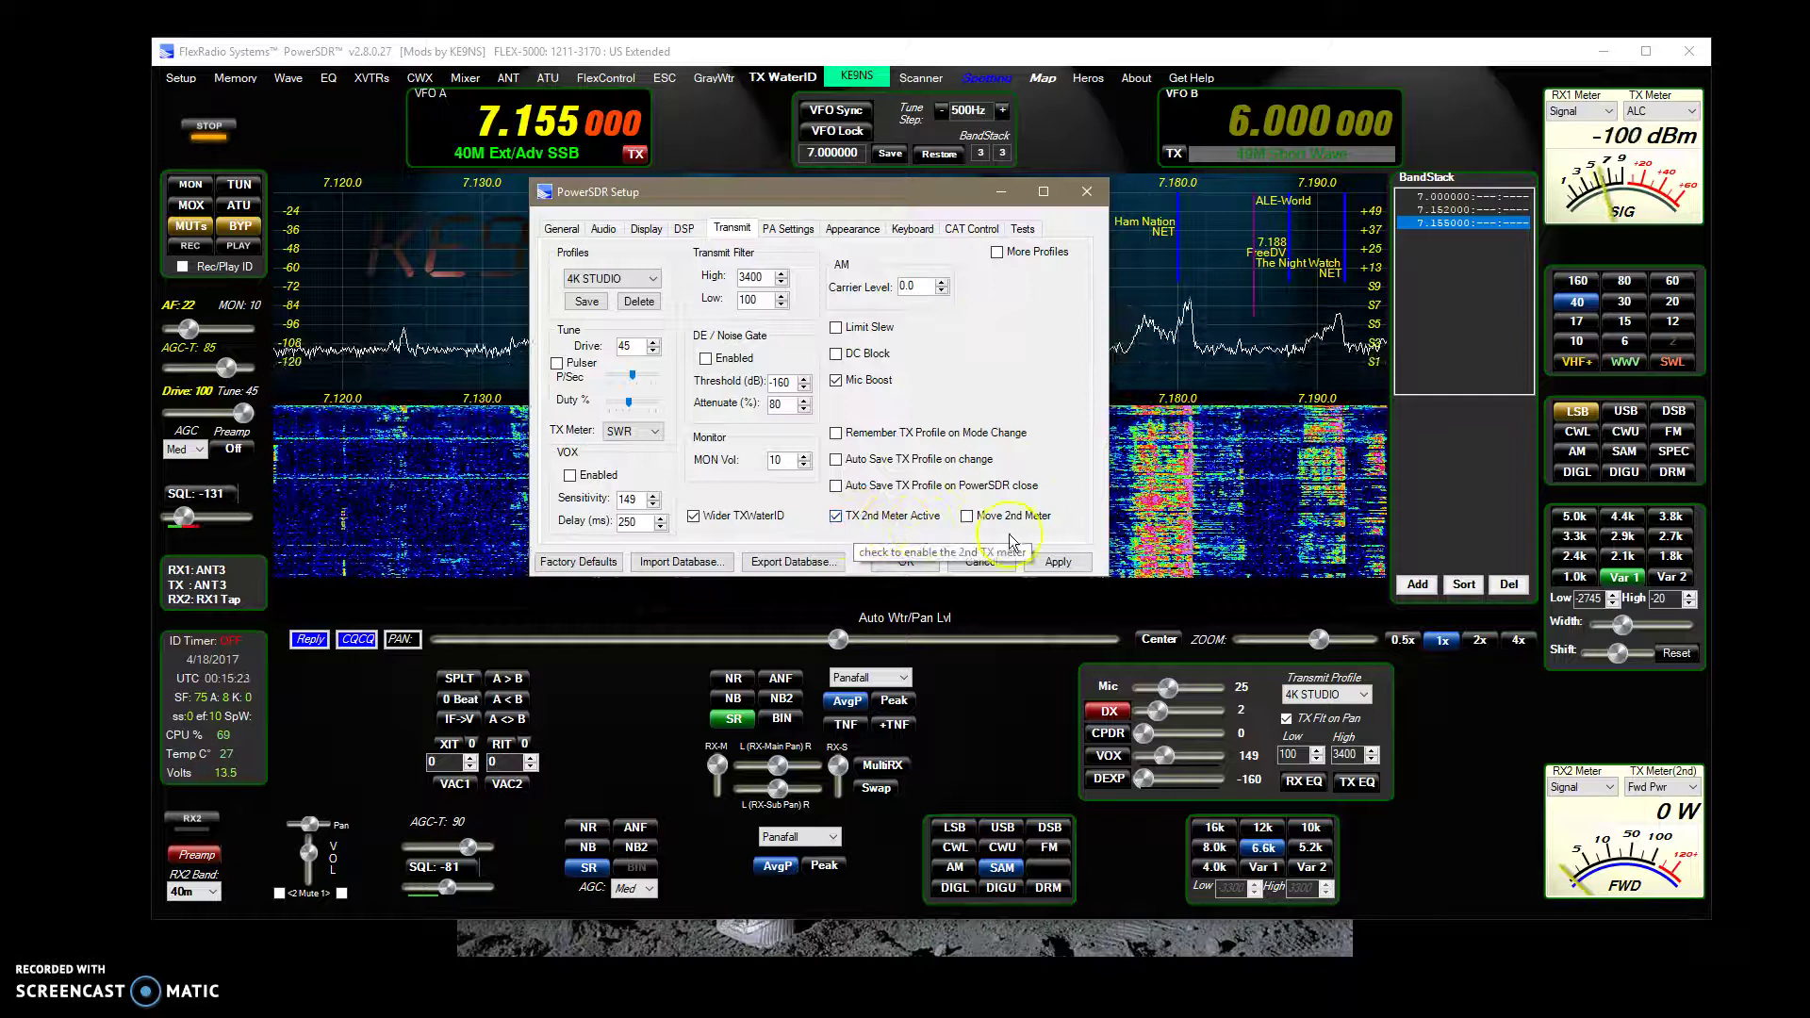
left_click(1086, 191)
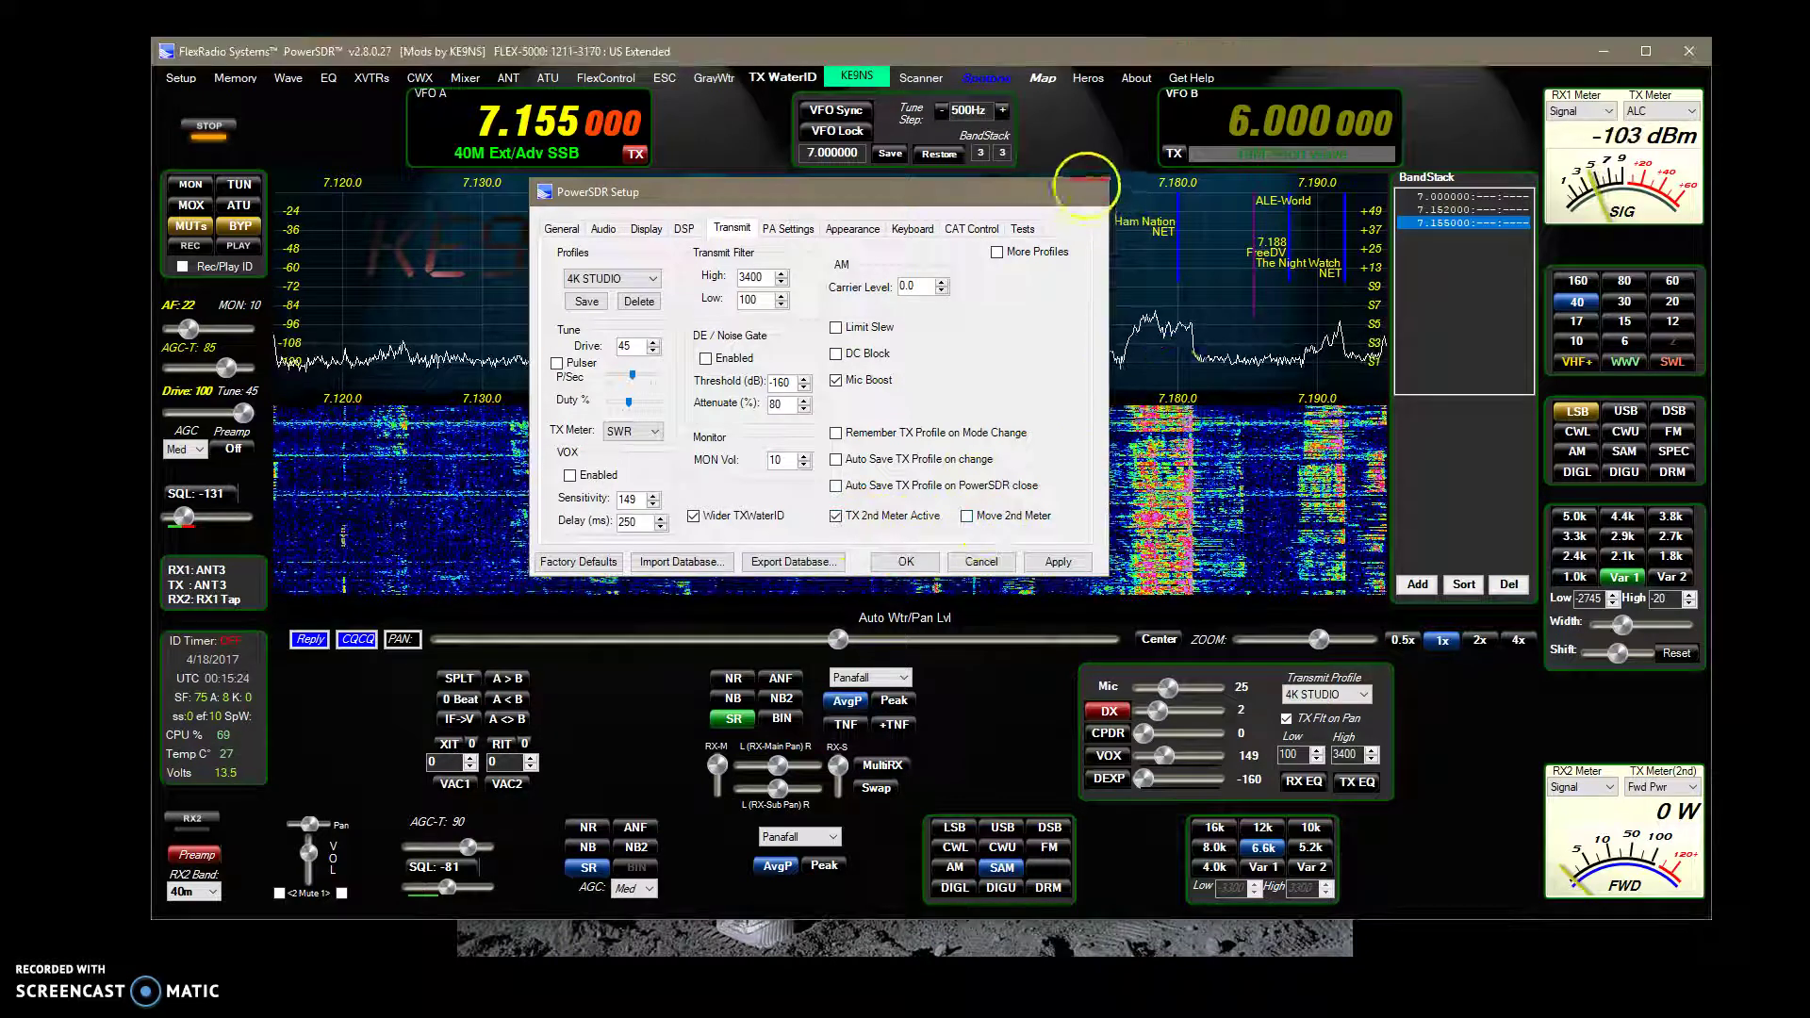
Step: Move the second meter pair up, set transmit drive to 0, and briefly transmit to watch mic level
left_click(1627, 877)
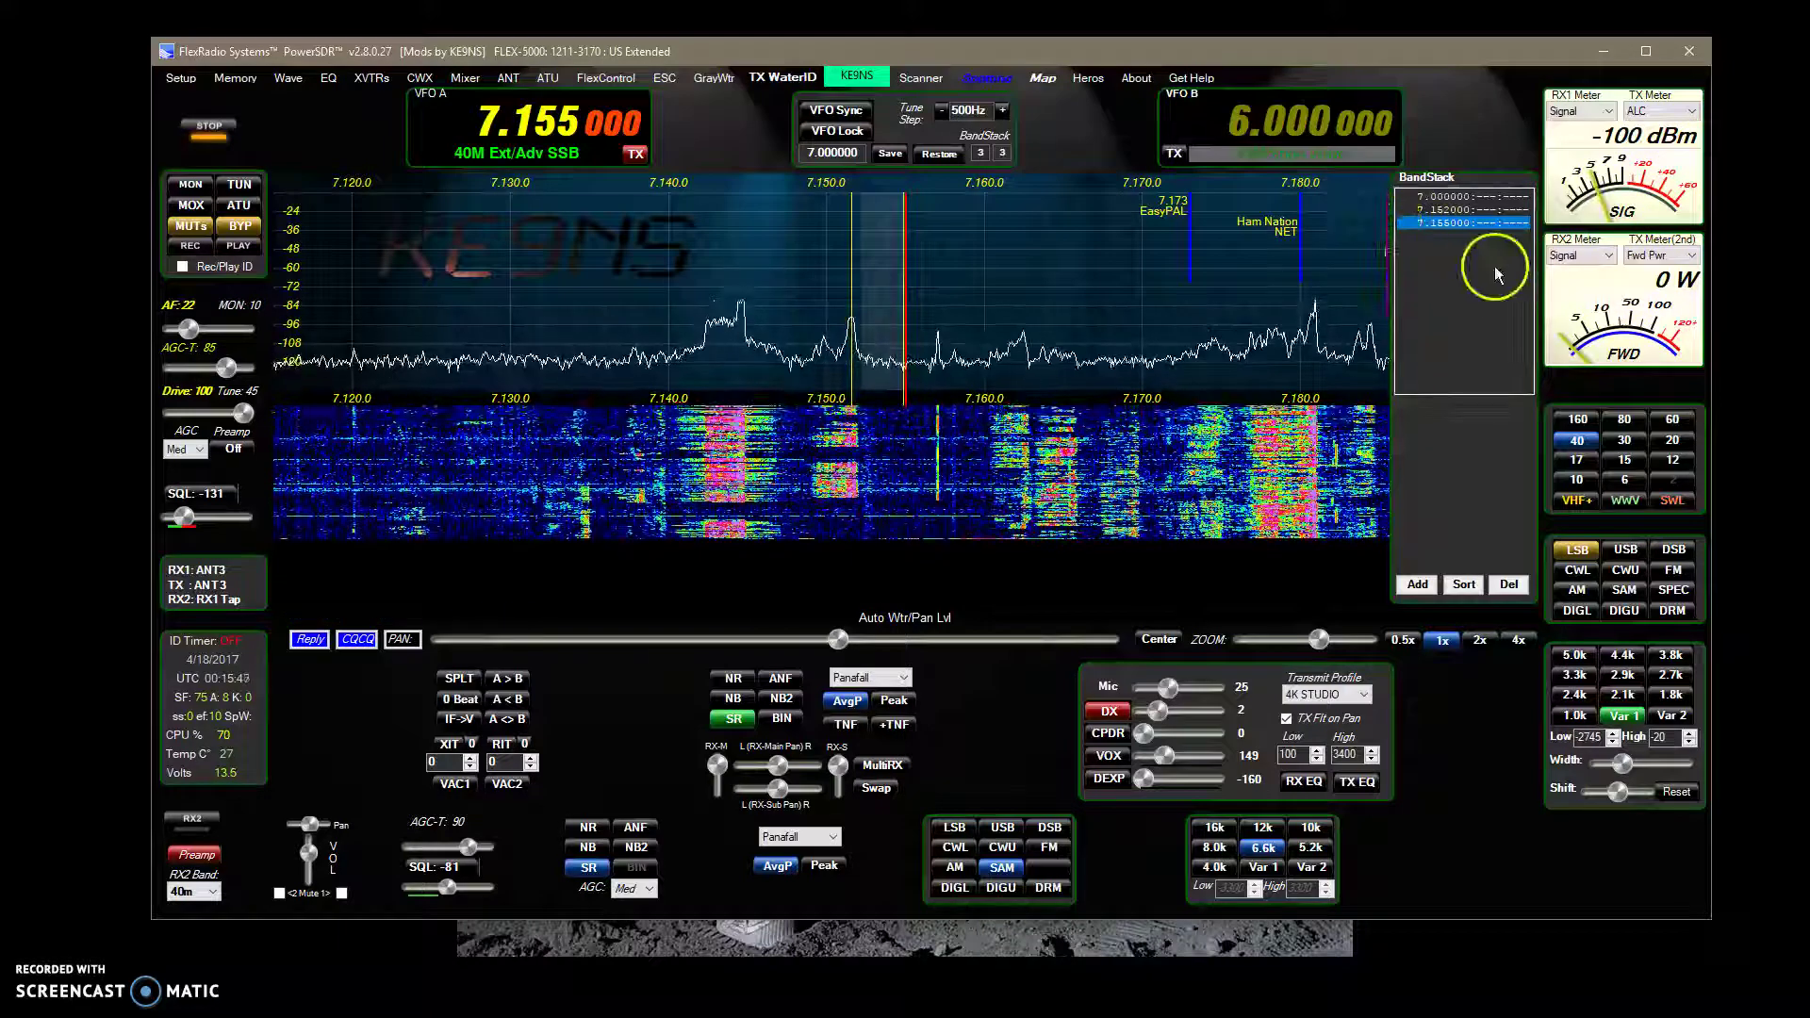
left_click_drag(281, 419, 165, 413)
left_click(191, 204)
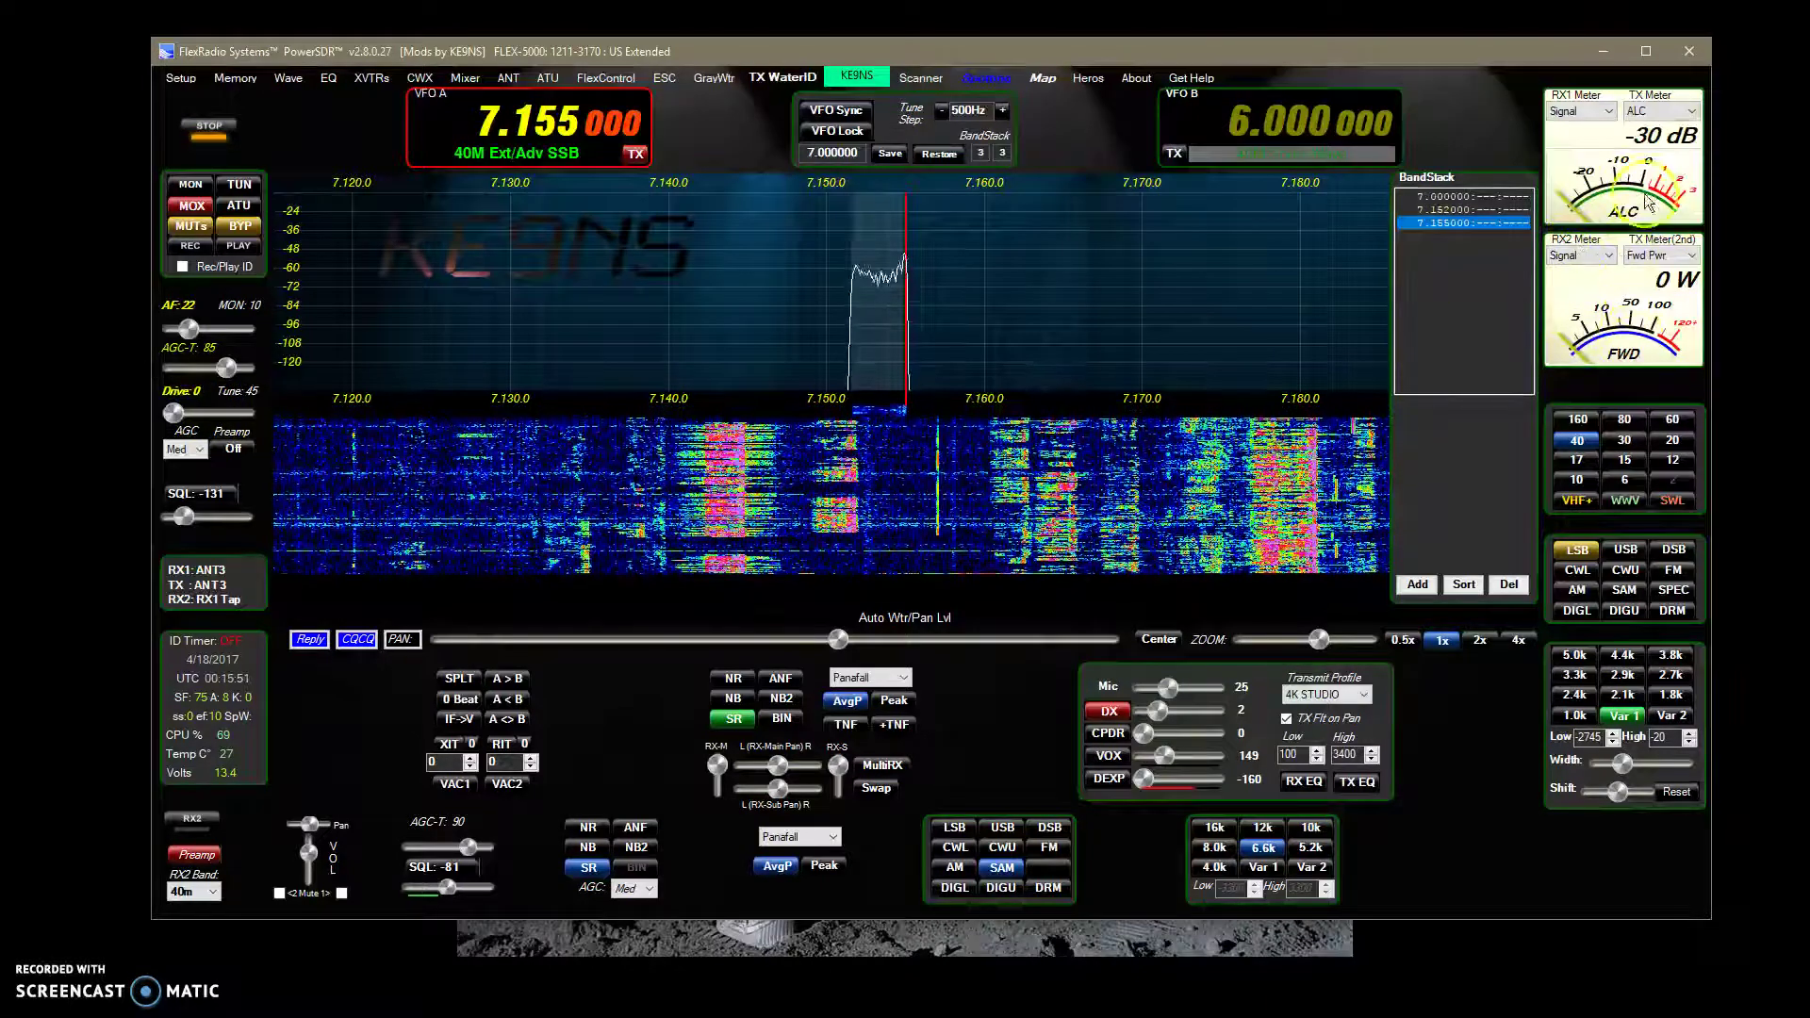
key("space")
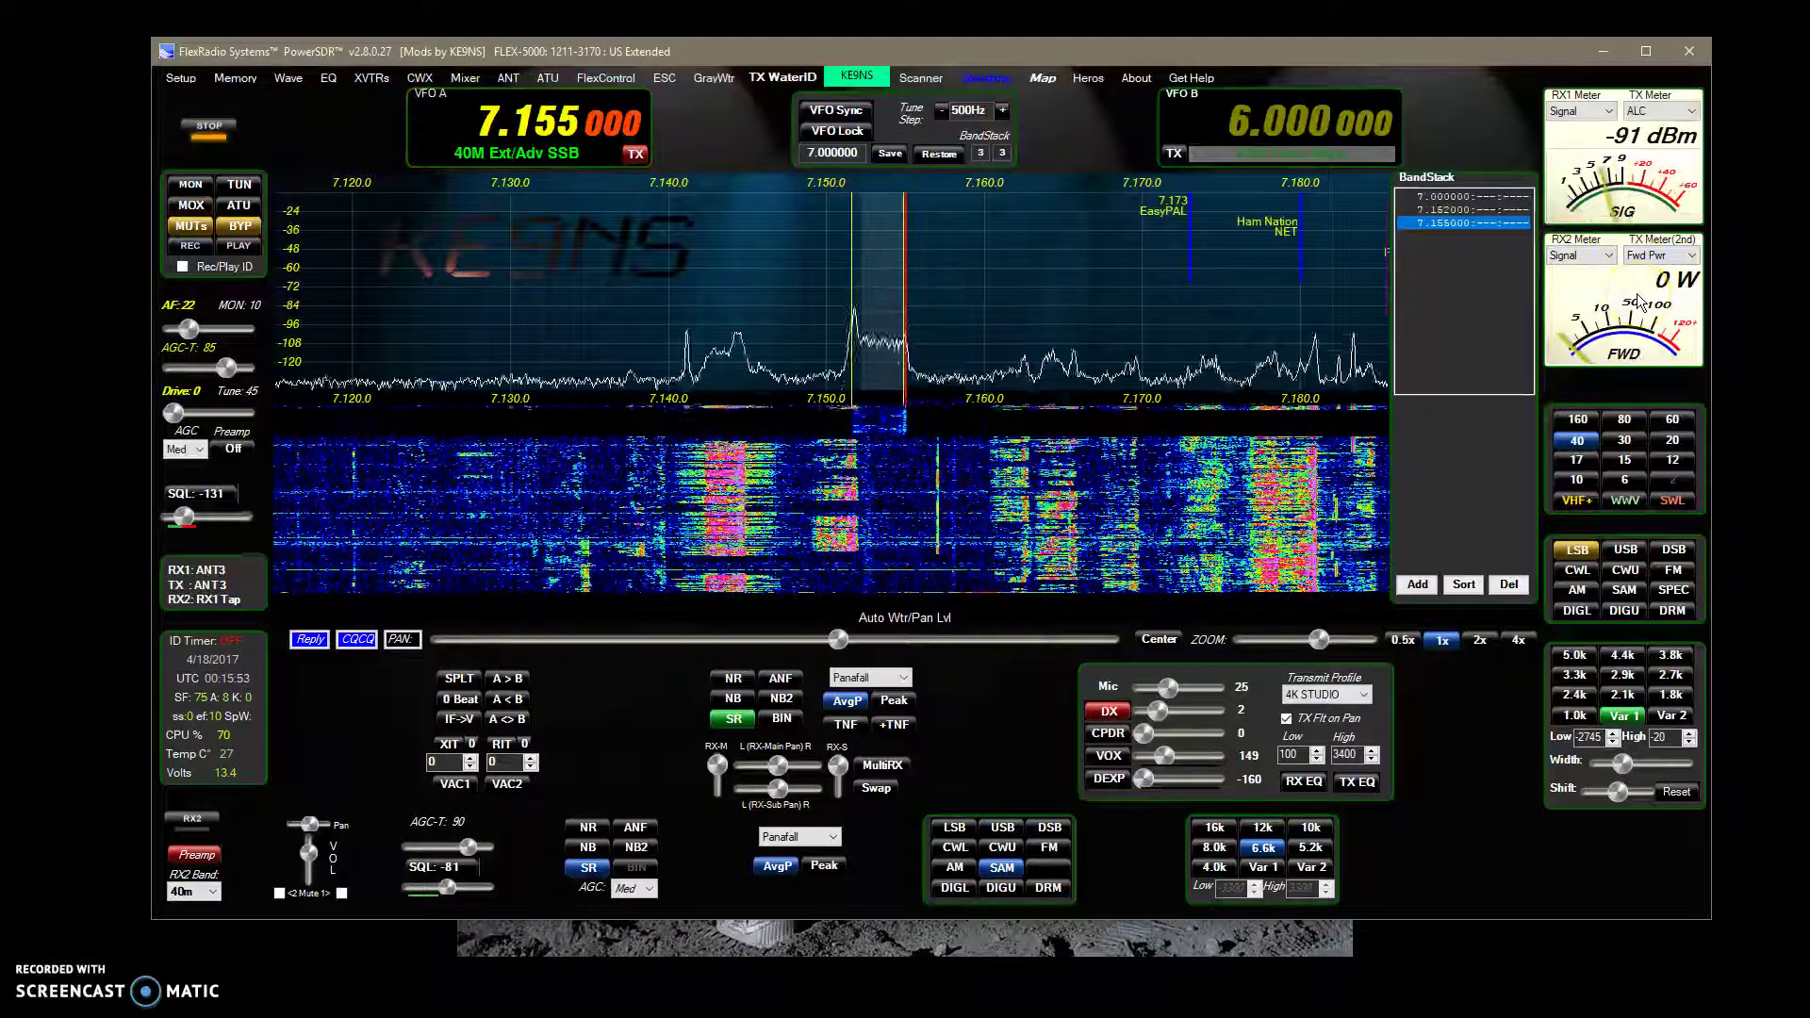
Step: Set the TX Meter(2nd) to Mic, try ALC, then return it to Mic
left_click(1691, 256)
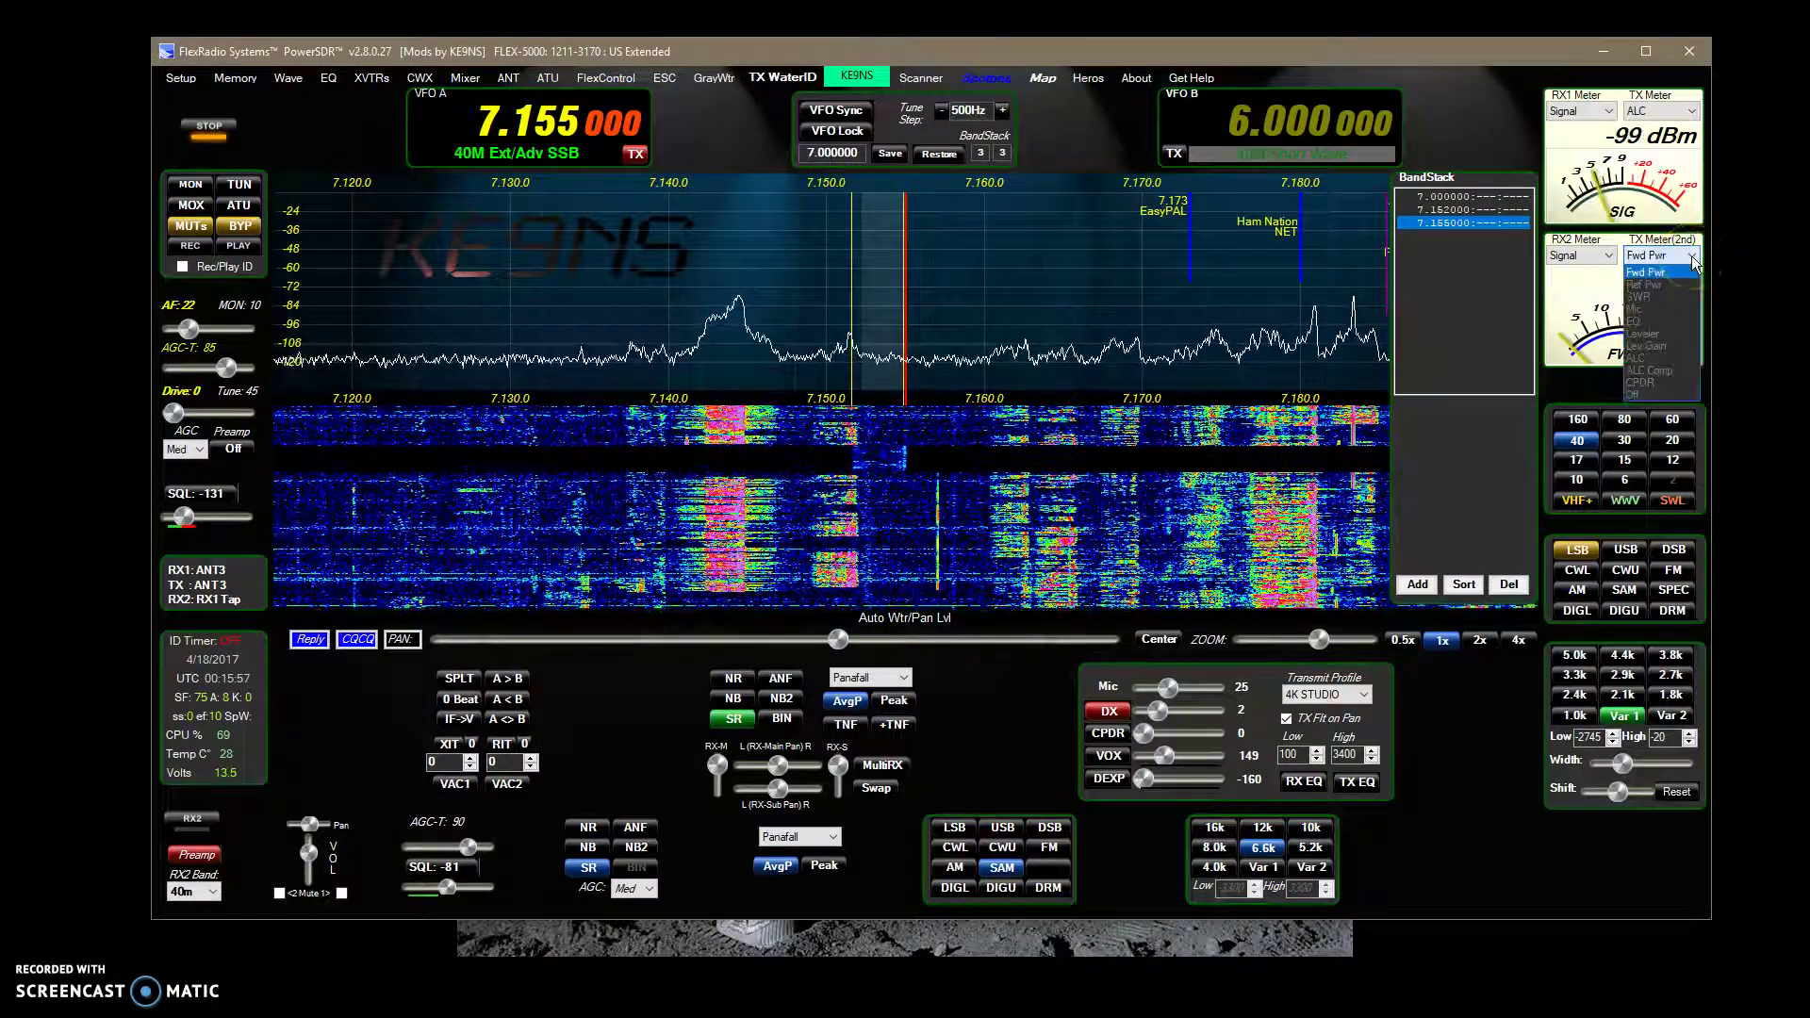
left_click(1645, 309)
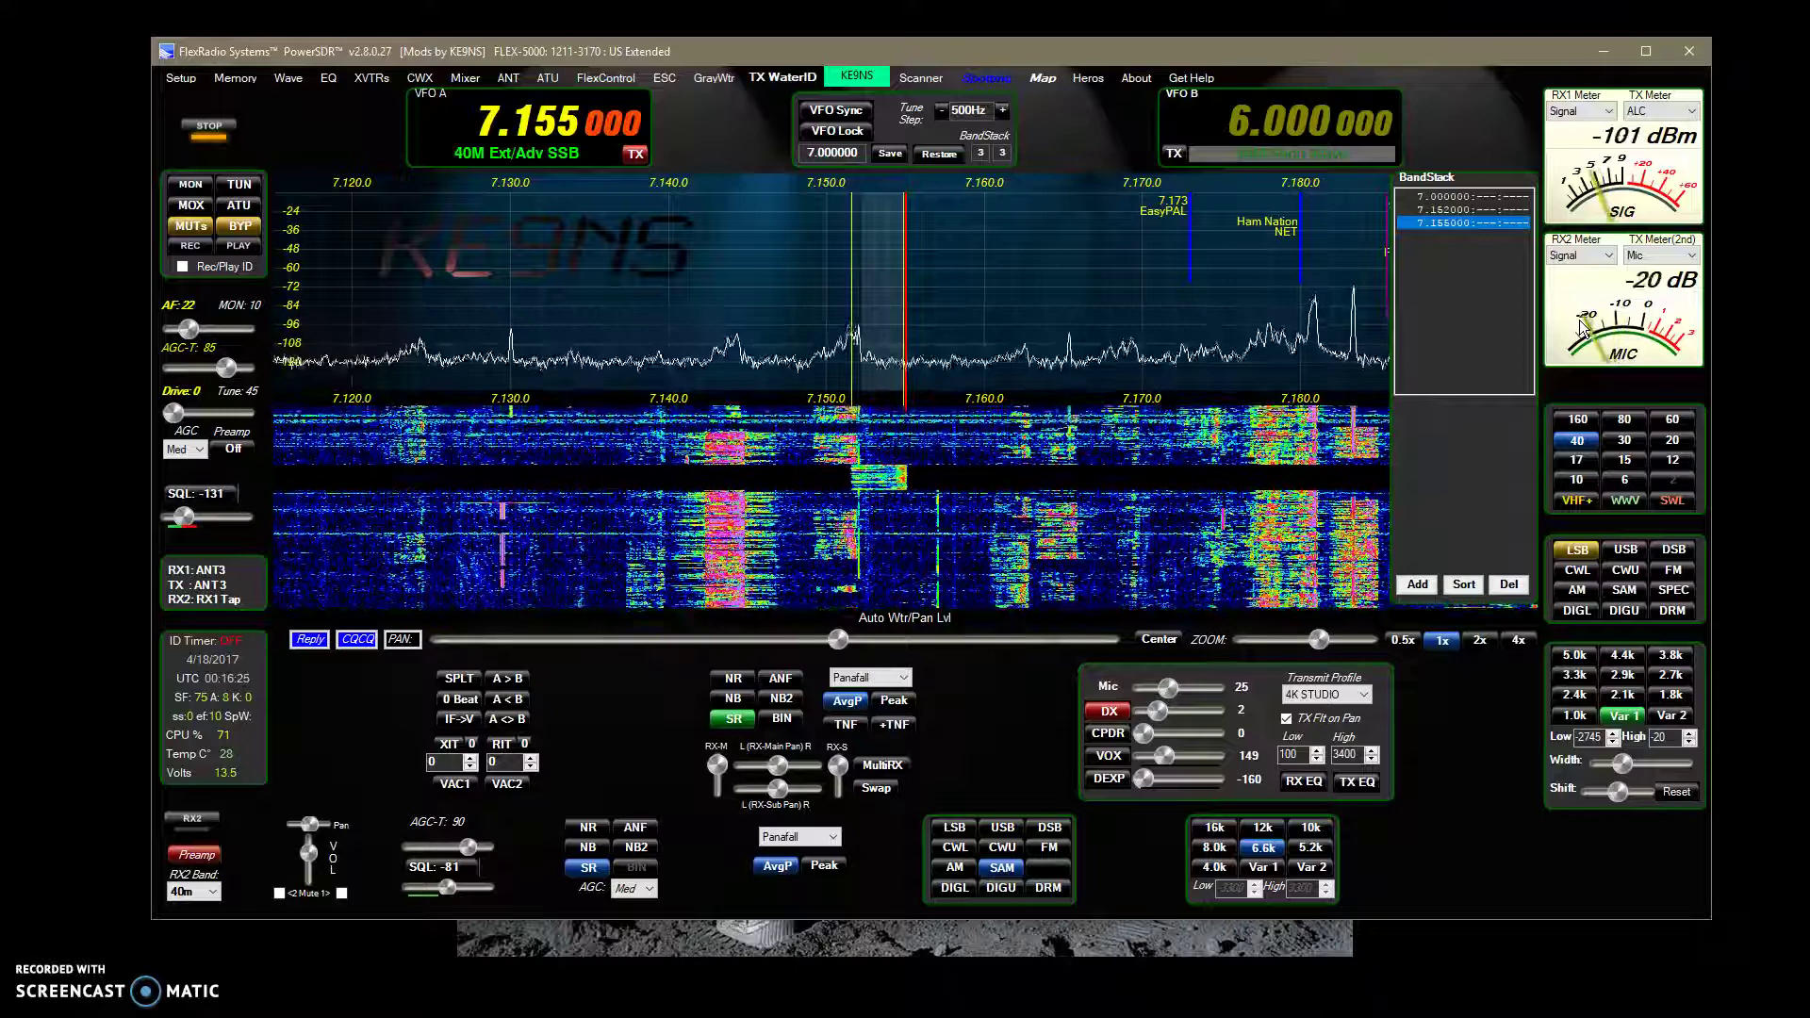
left_click(1692, 256)
left_click(1656, 310)
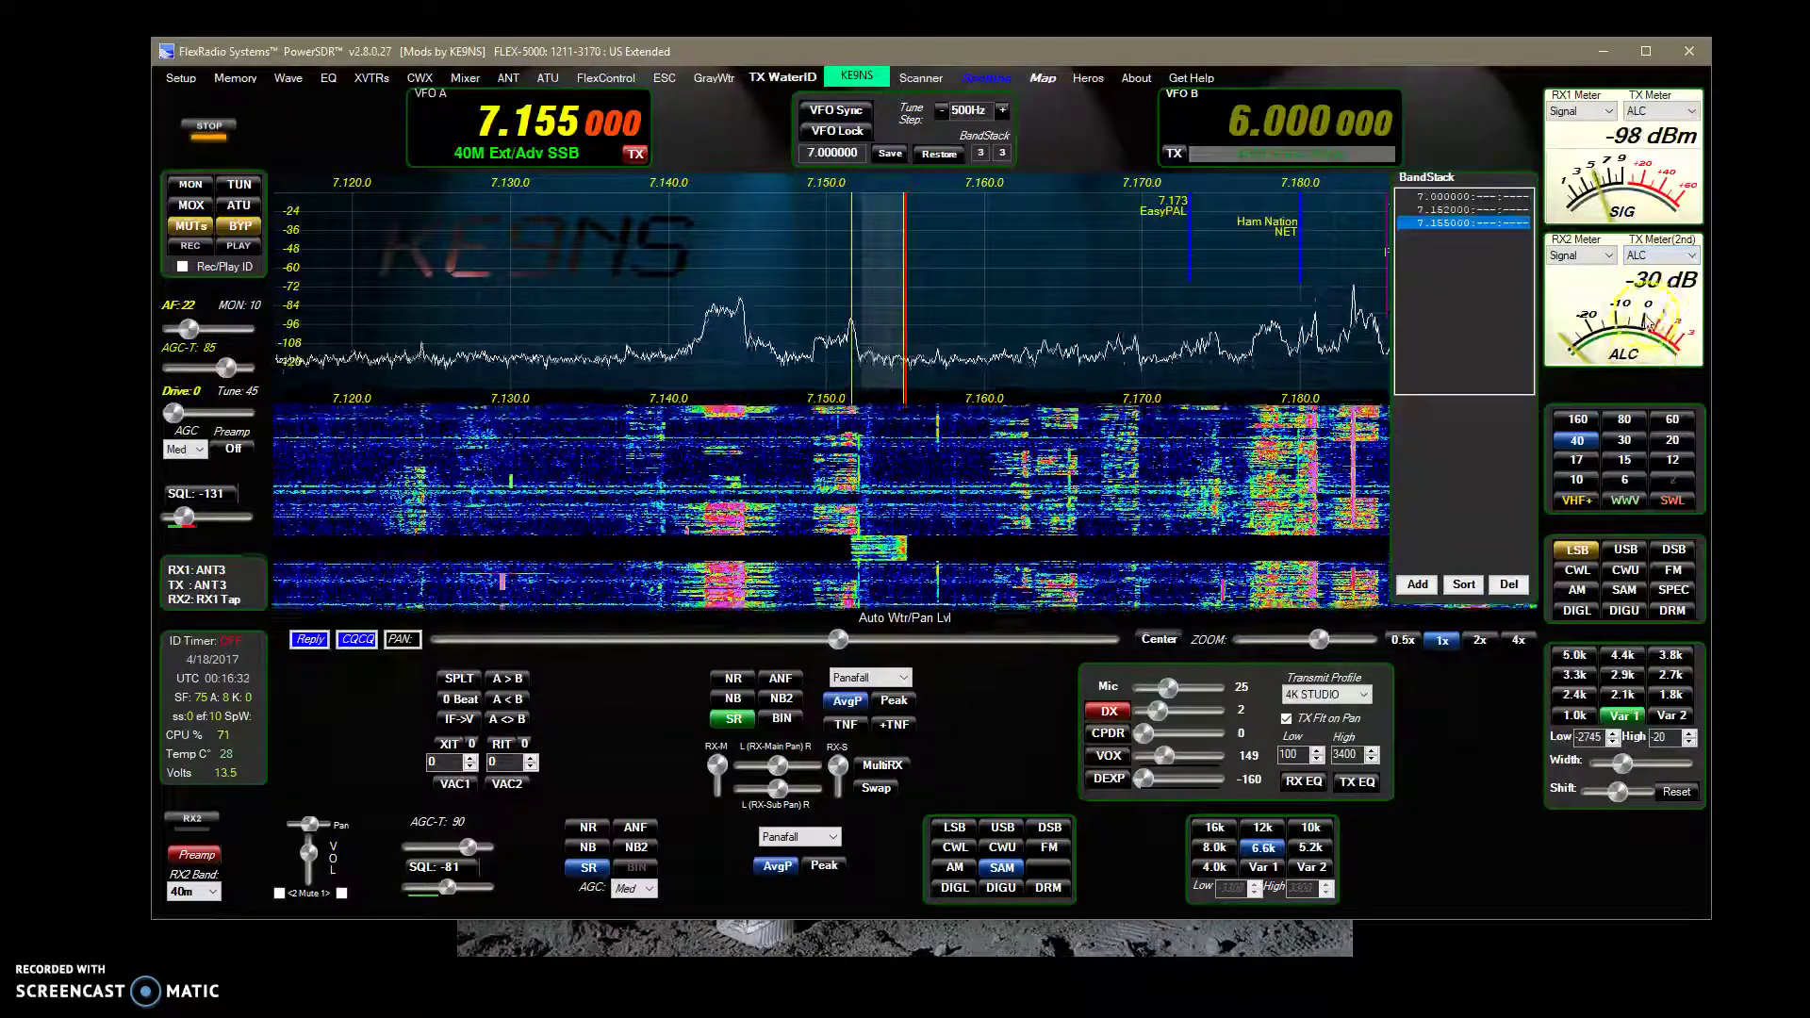
left_click(1692, 262)
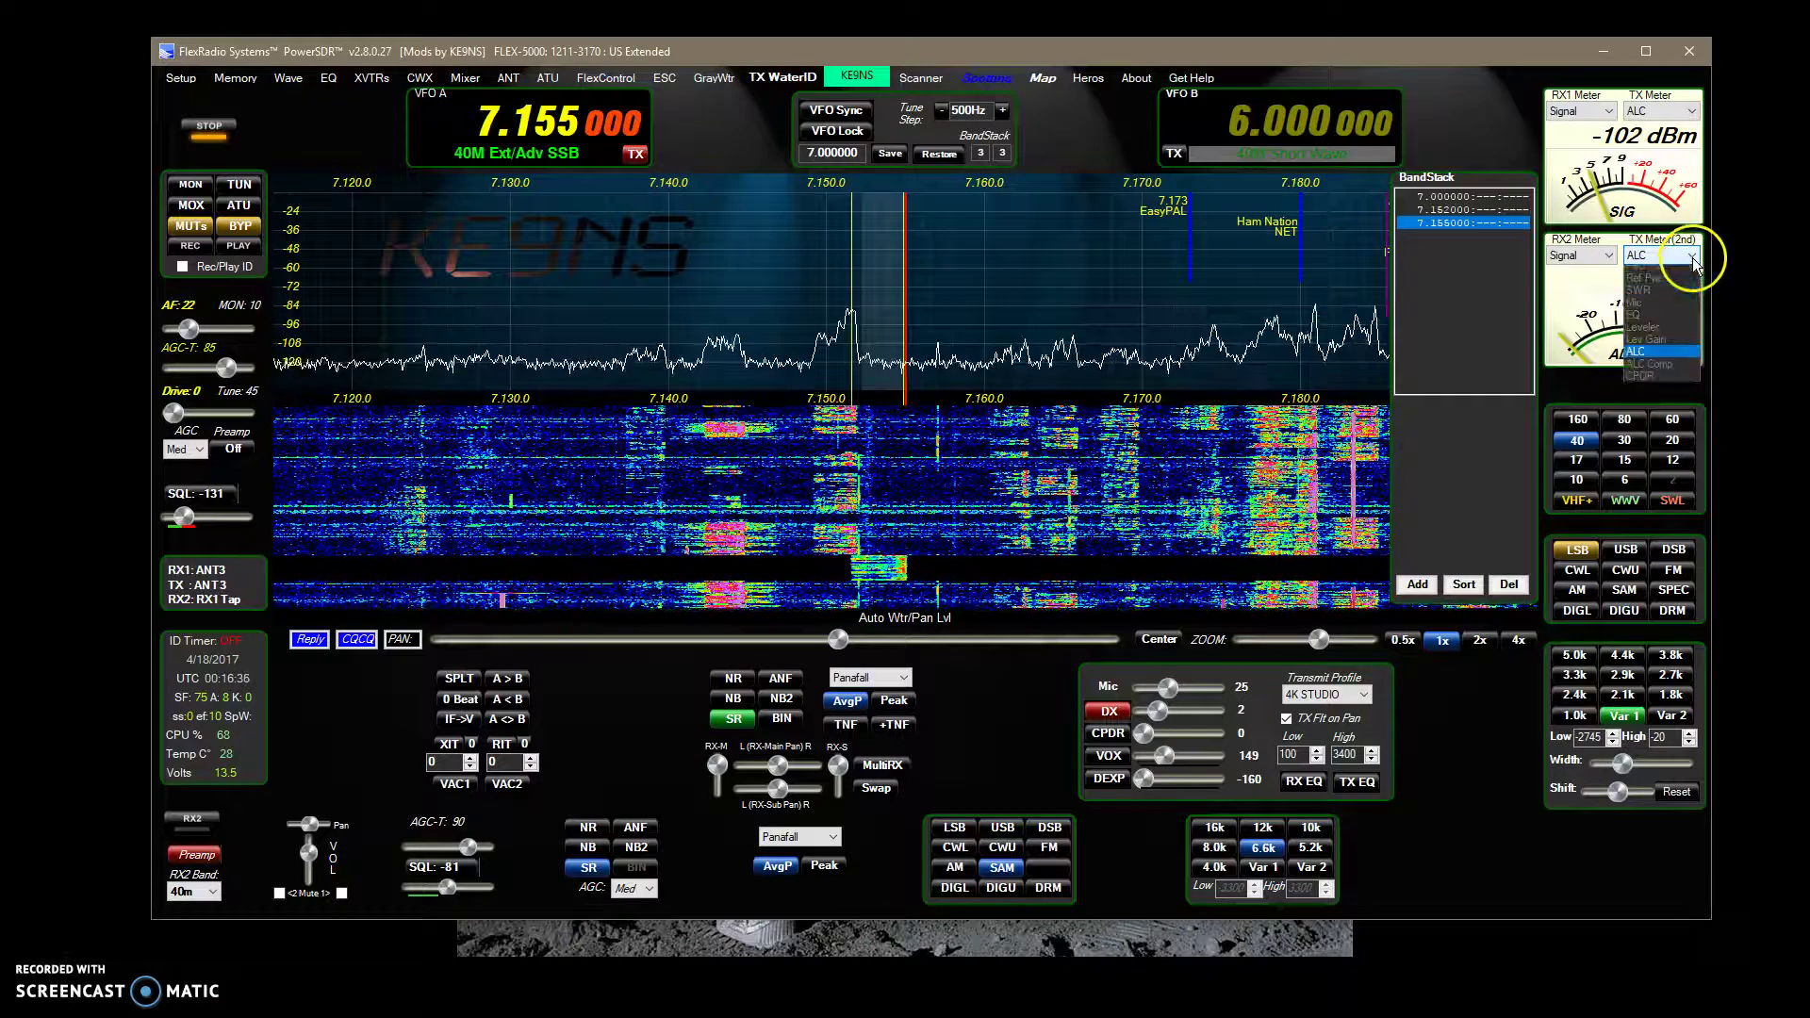
left_click(1640, 309)
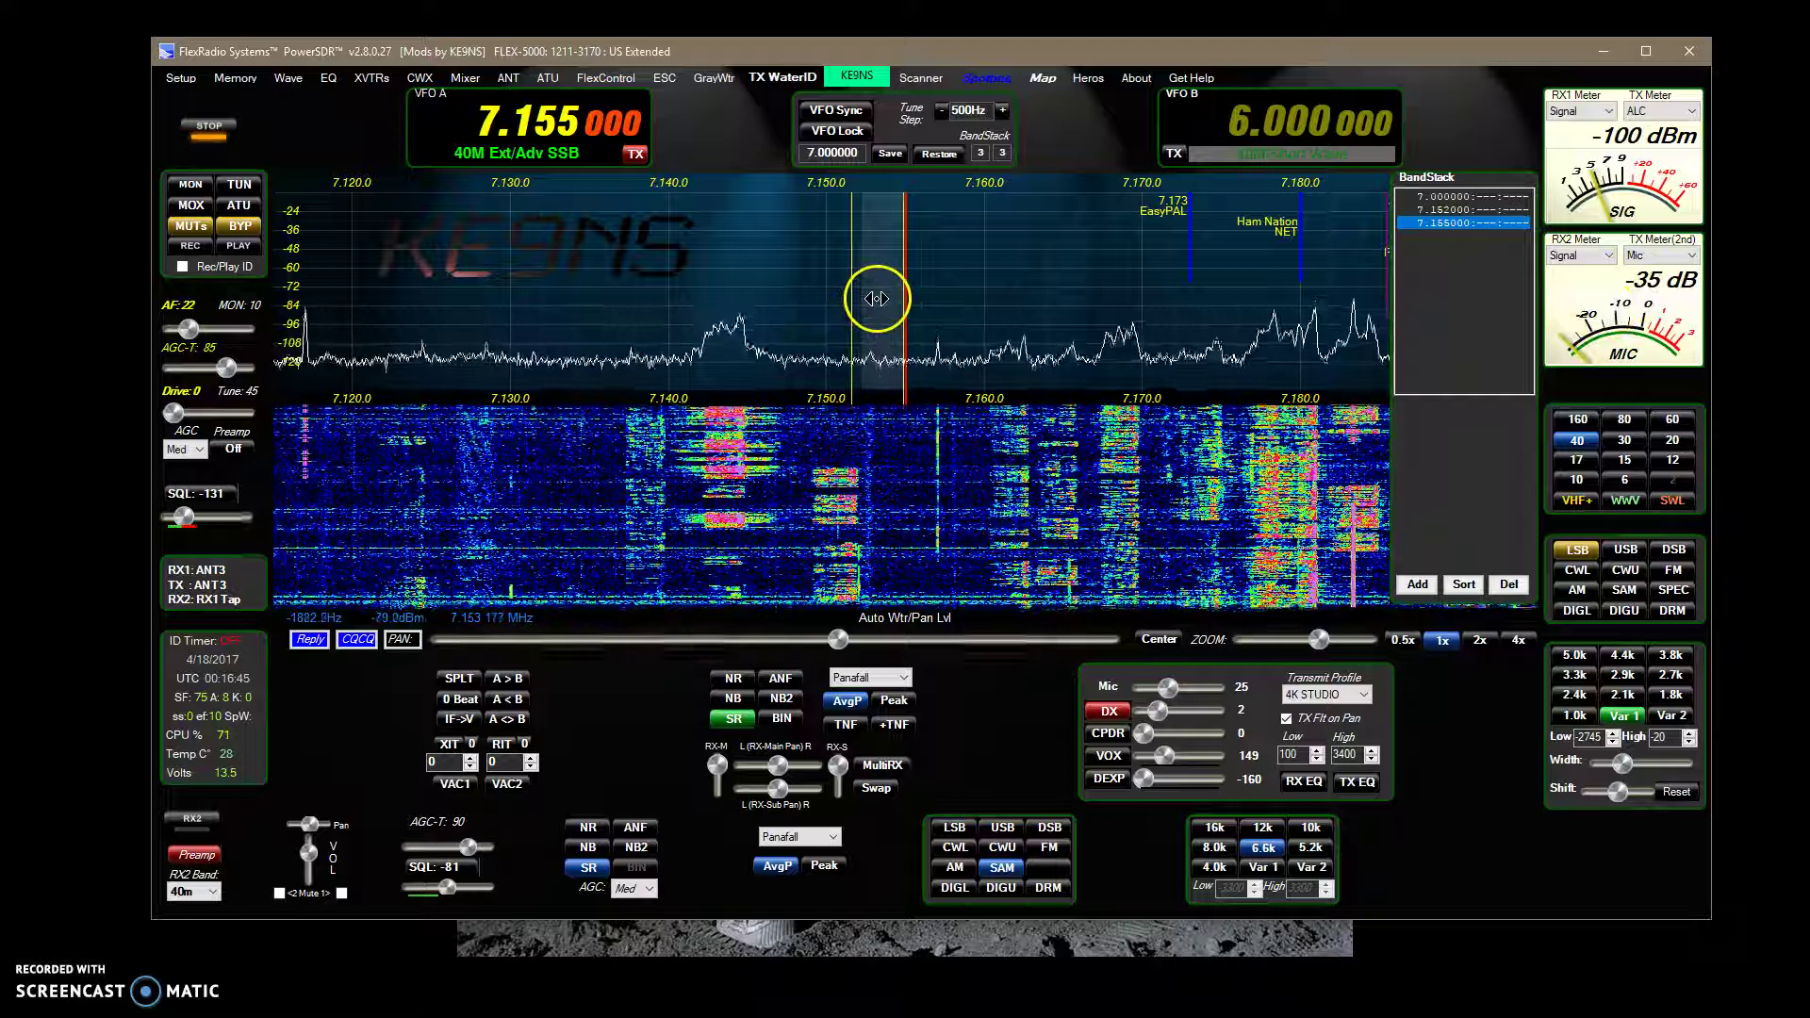
Step: Open the DX / SWL Spotter and sync the PC clock to NIST, reported 141 ms early
left_click(980, 80)
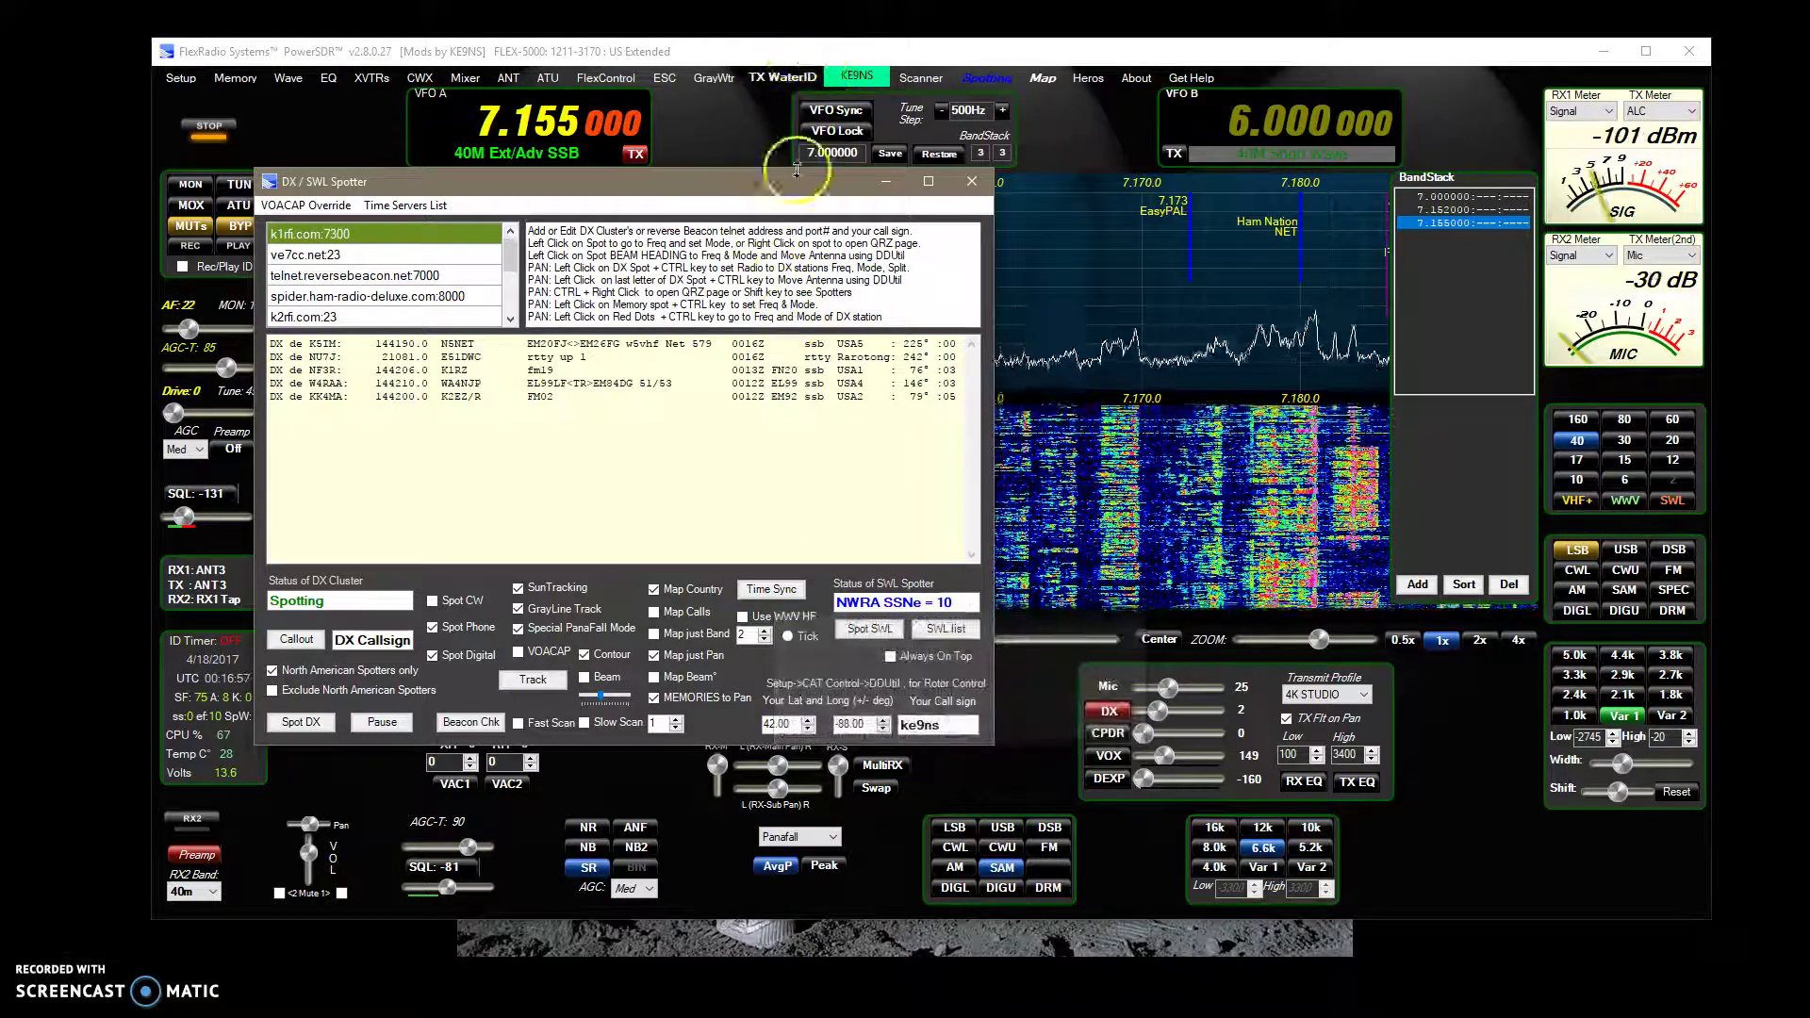
left_click_drag(801, 185, 824, 192)
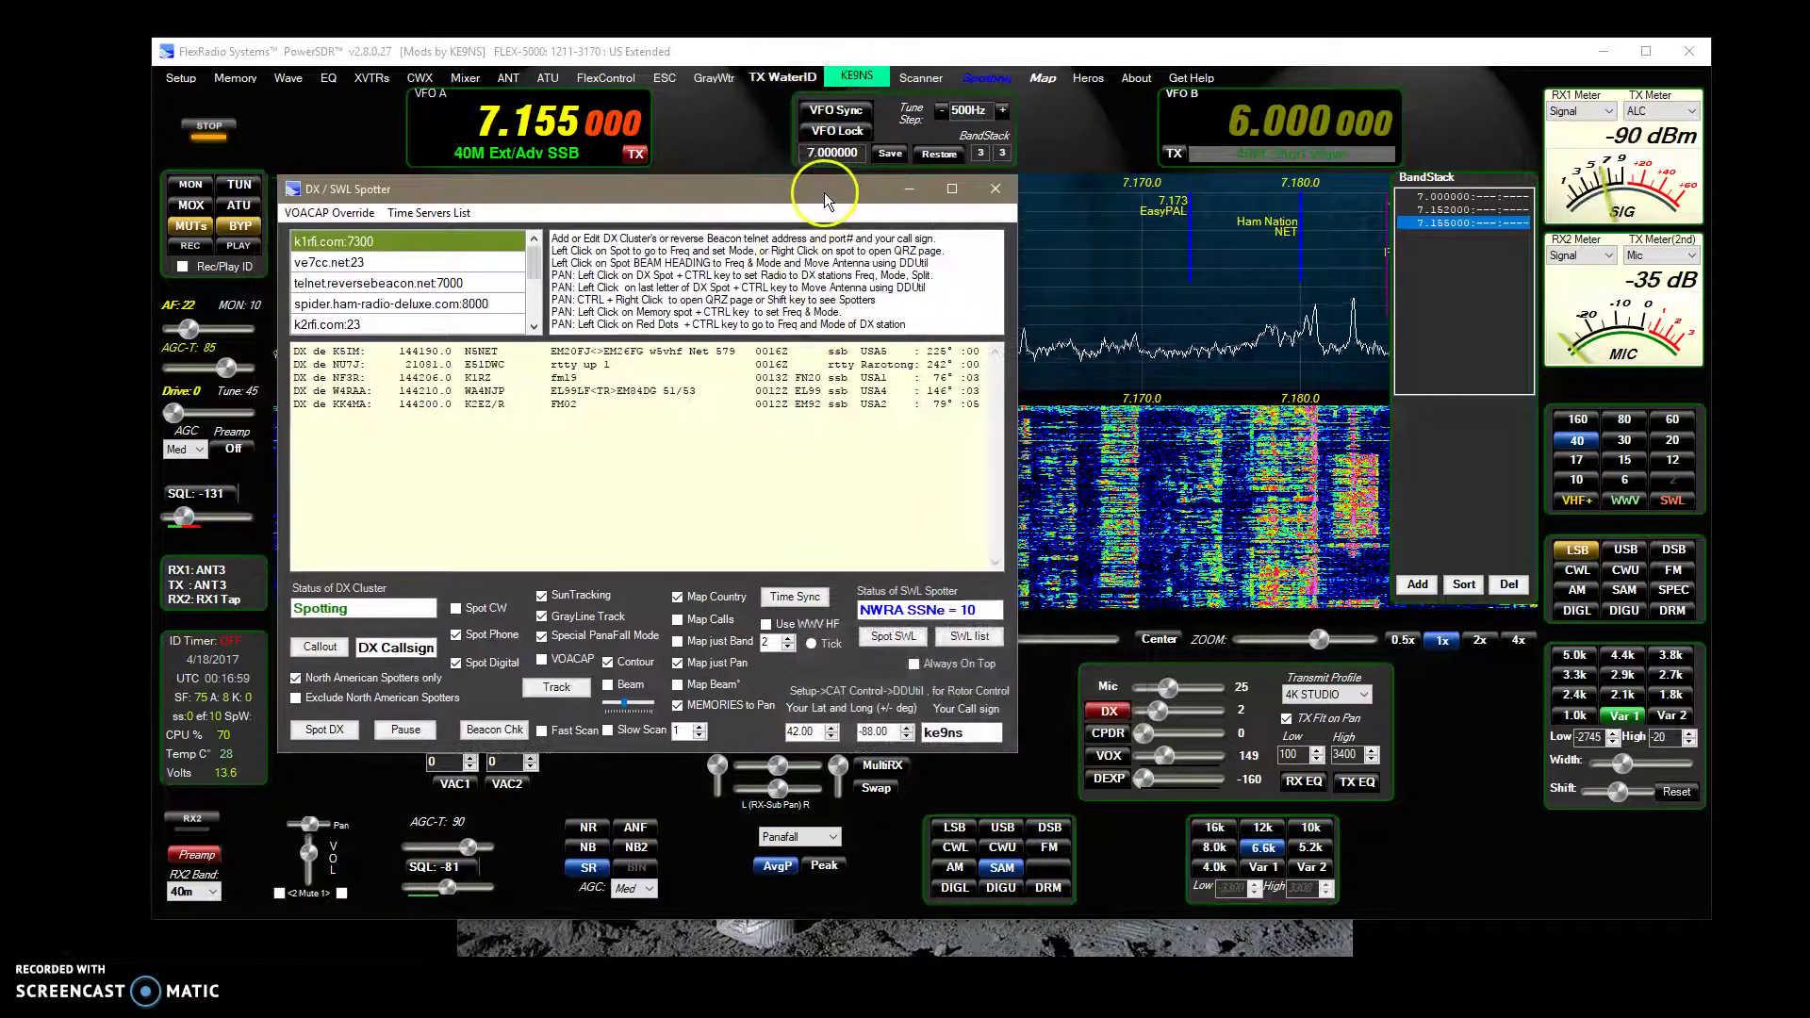
left_click(808, 604)
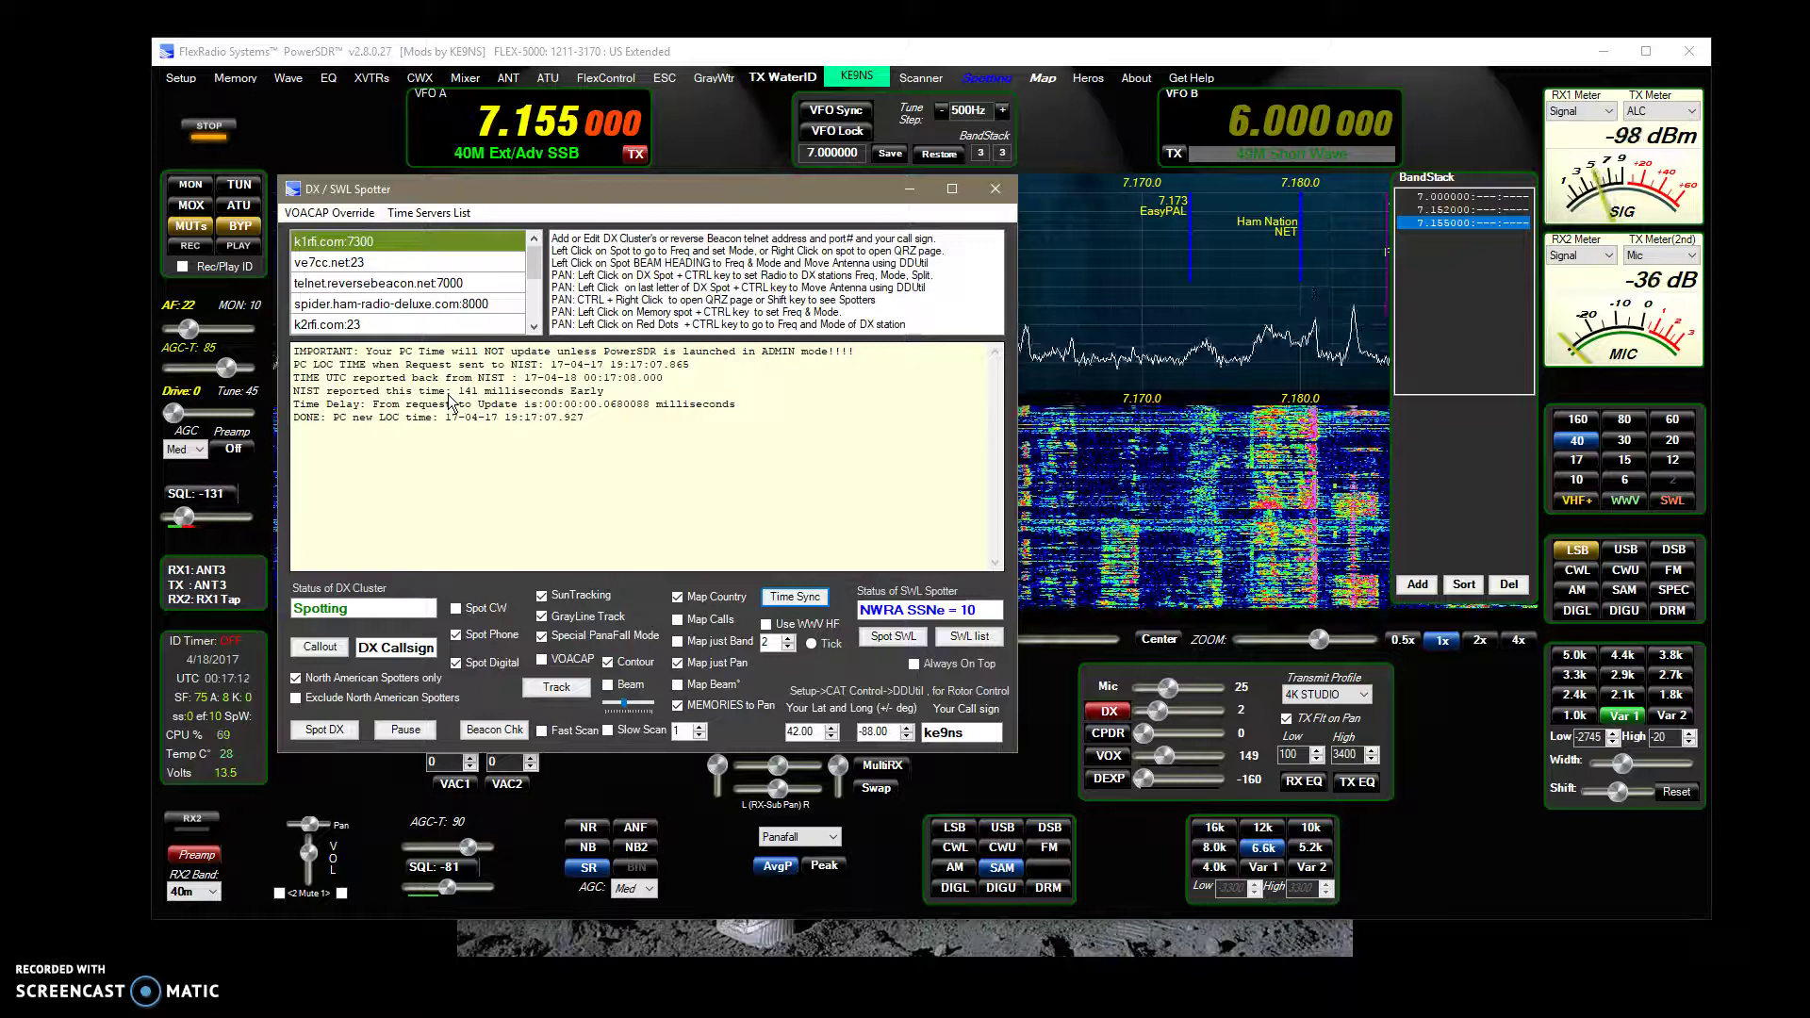
Step: Choose utcnist.colorado.edu as the time server and resync, now 309 ms early
left_click(424, 213)
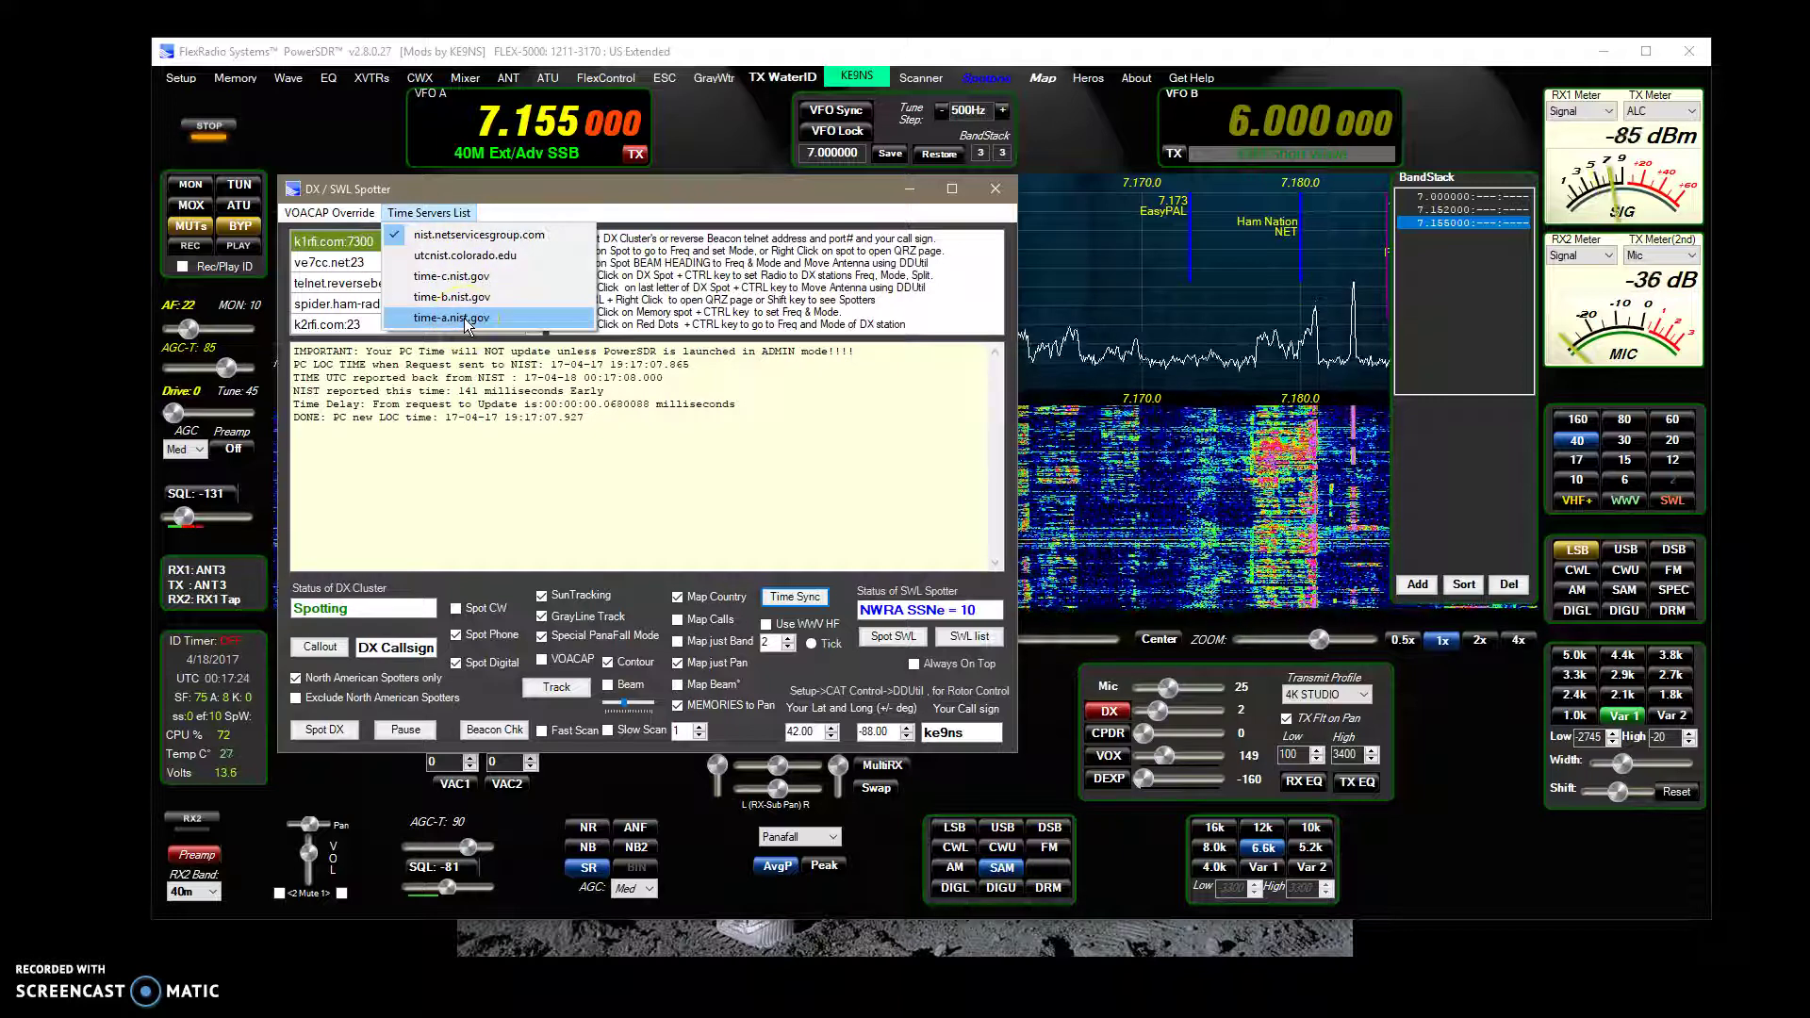
left_click(467, 261)
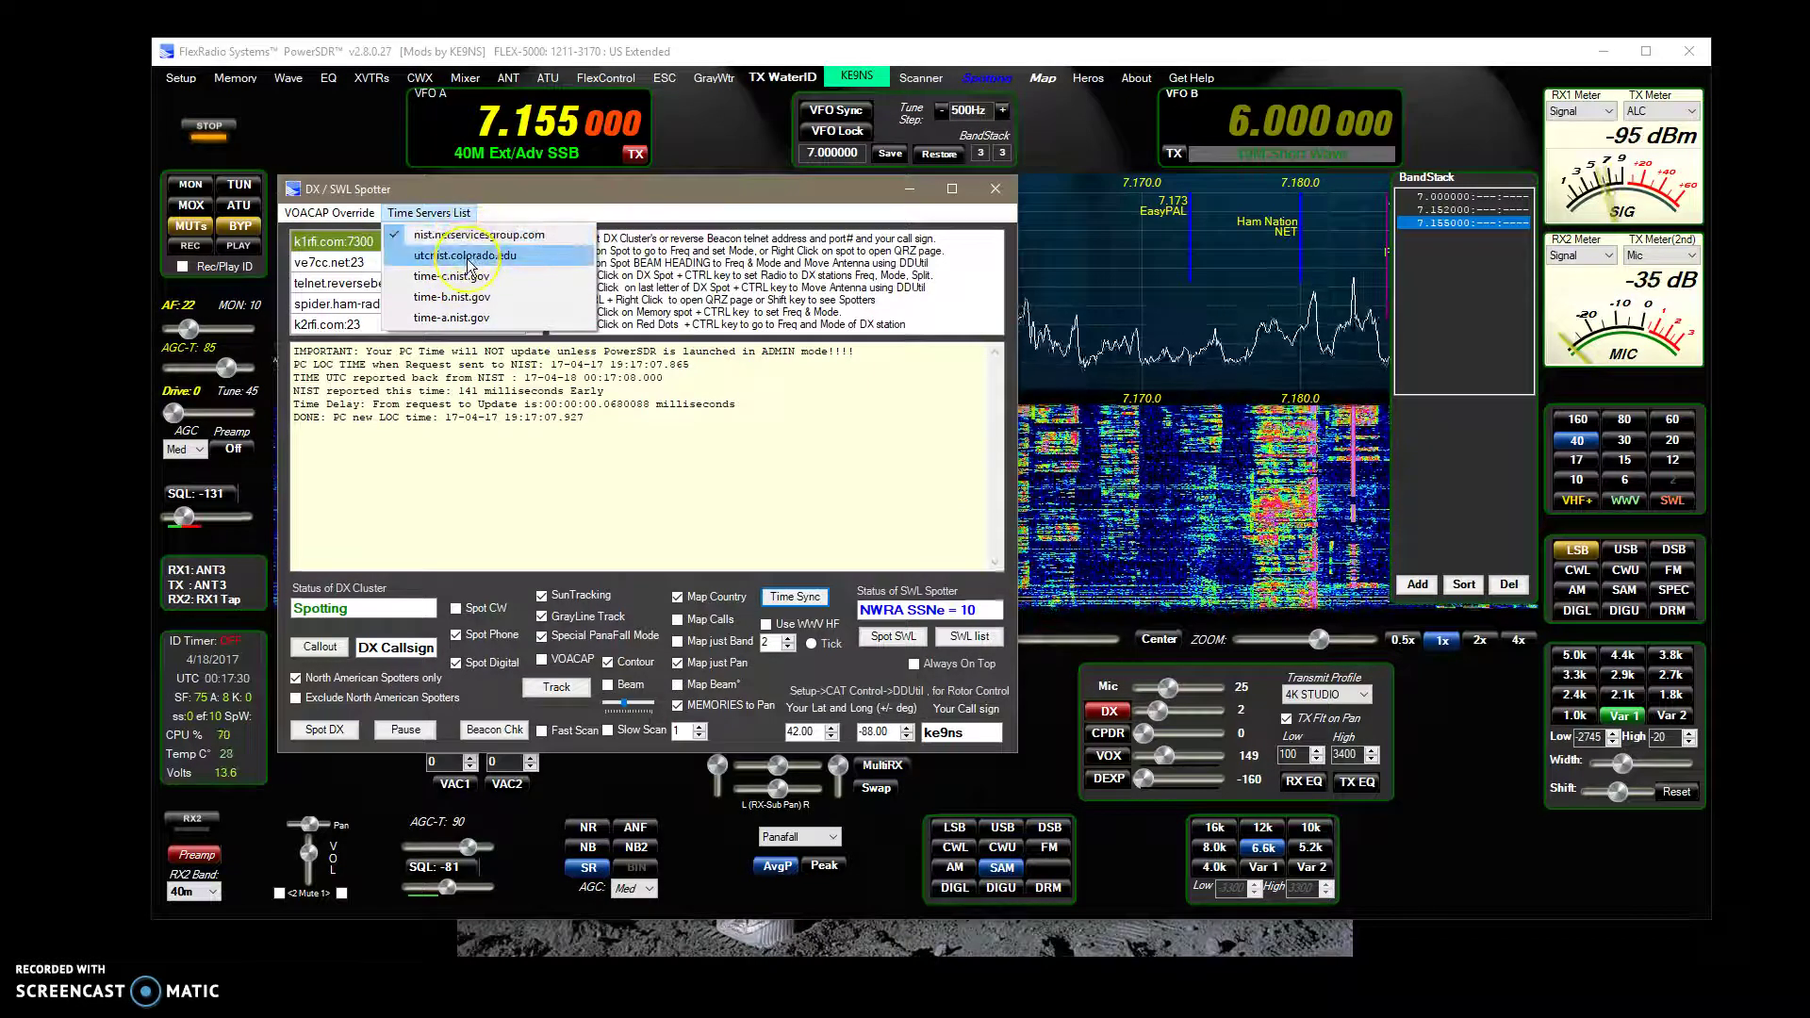
left_click(414, 265)
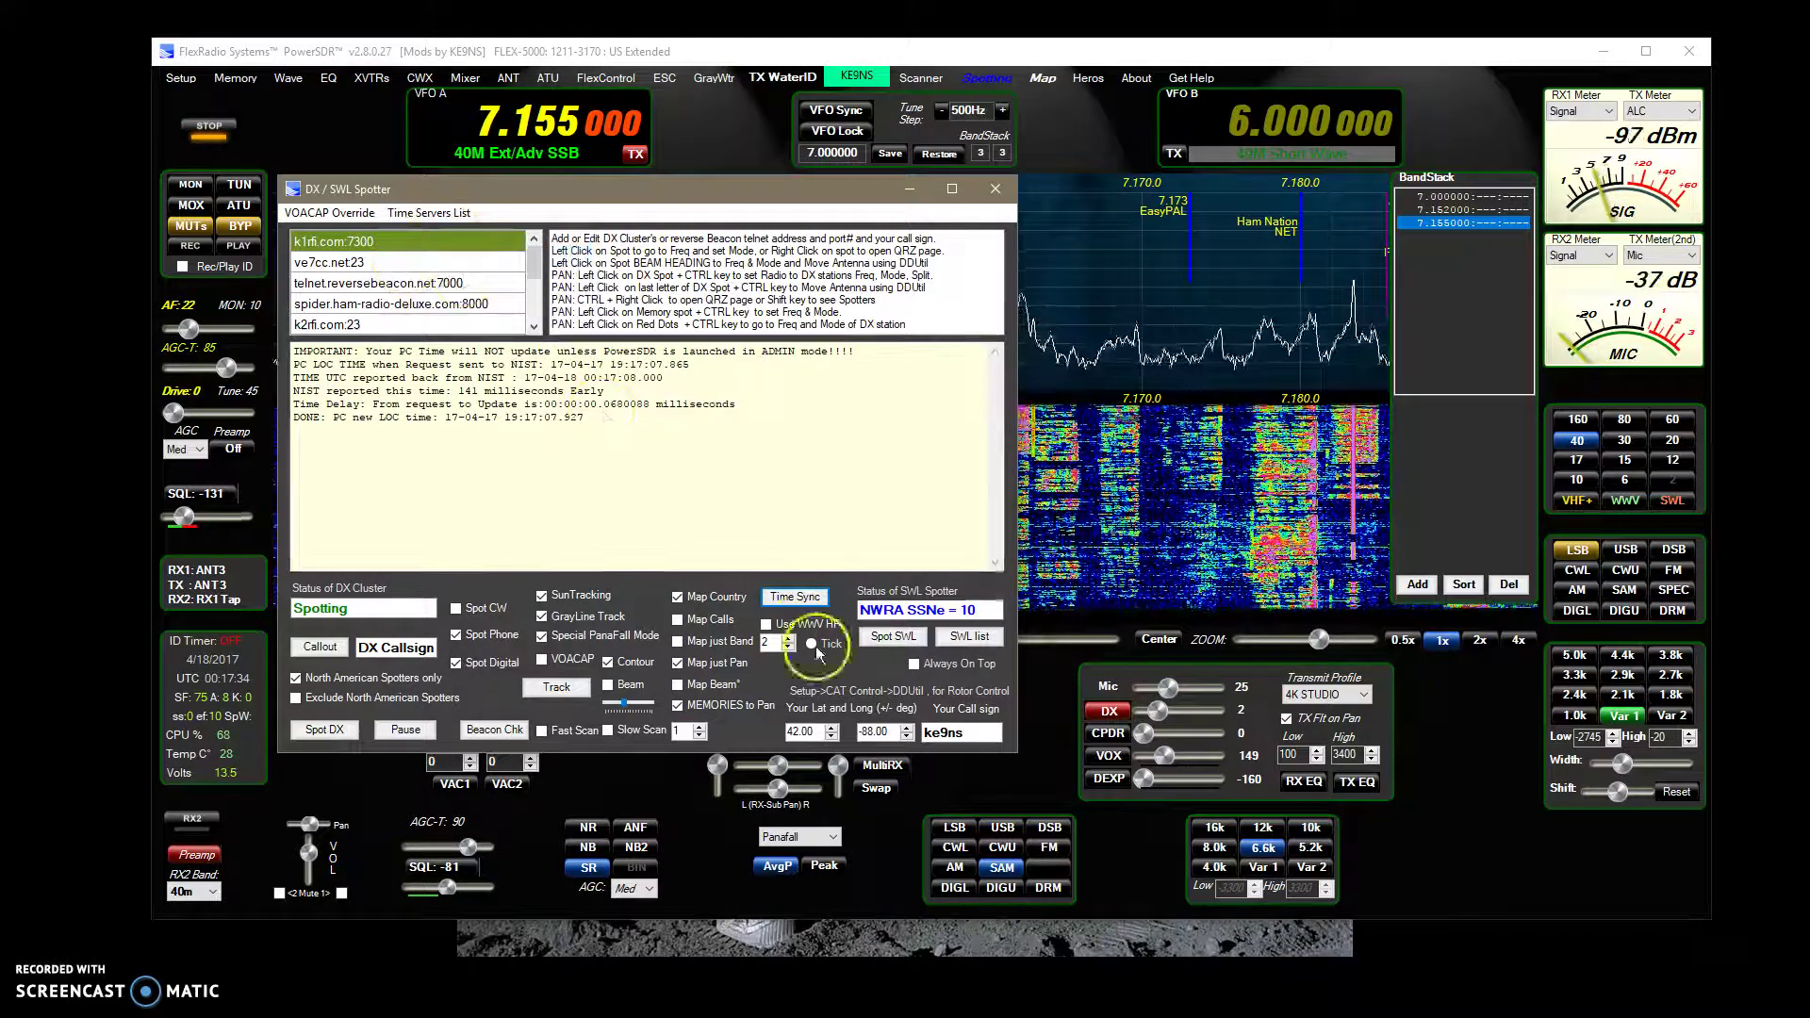
left_click(795, 597)
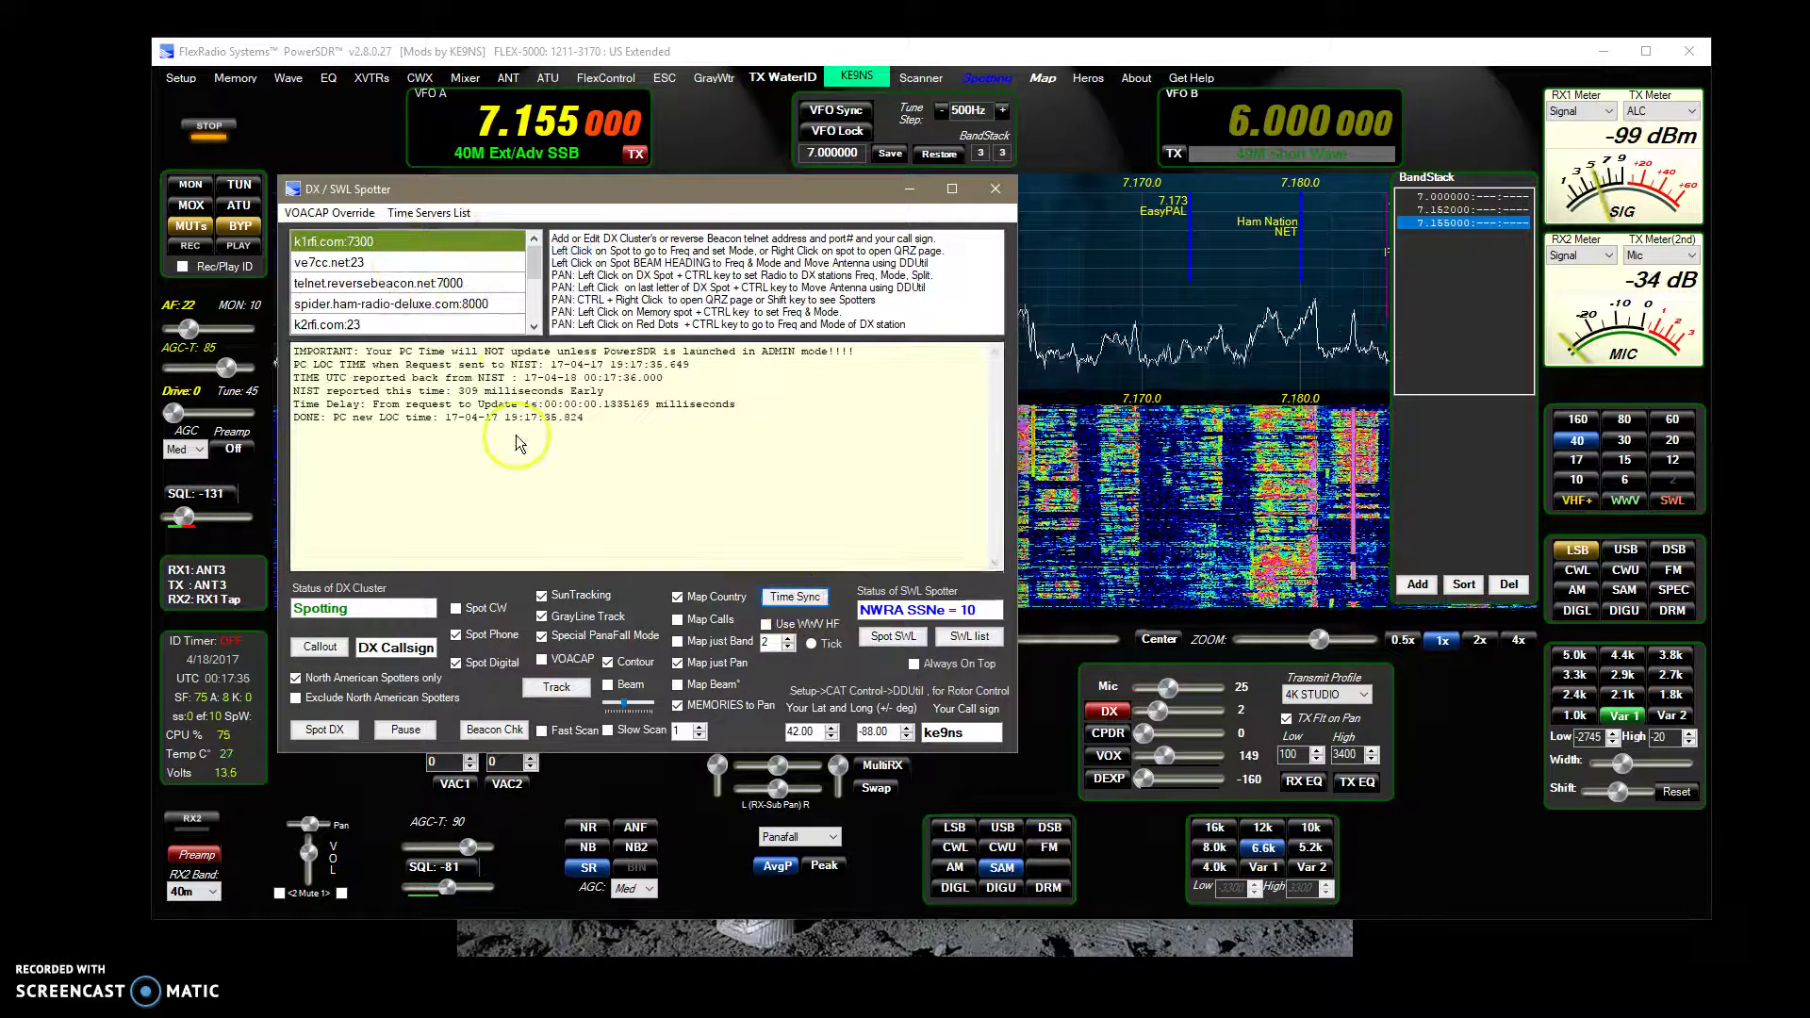
left_click(441, 213)
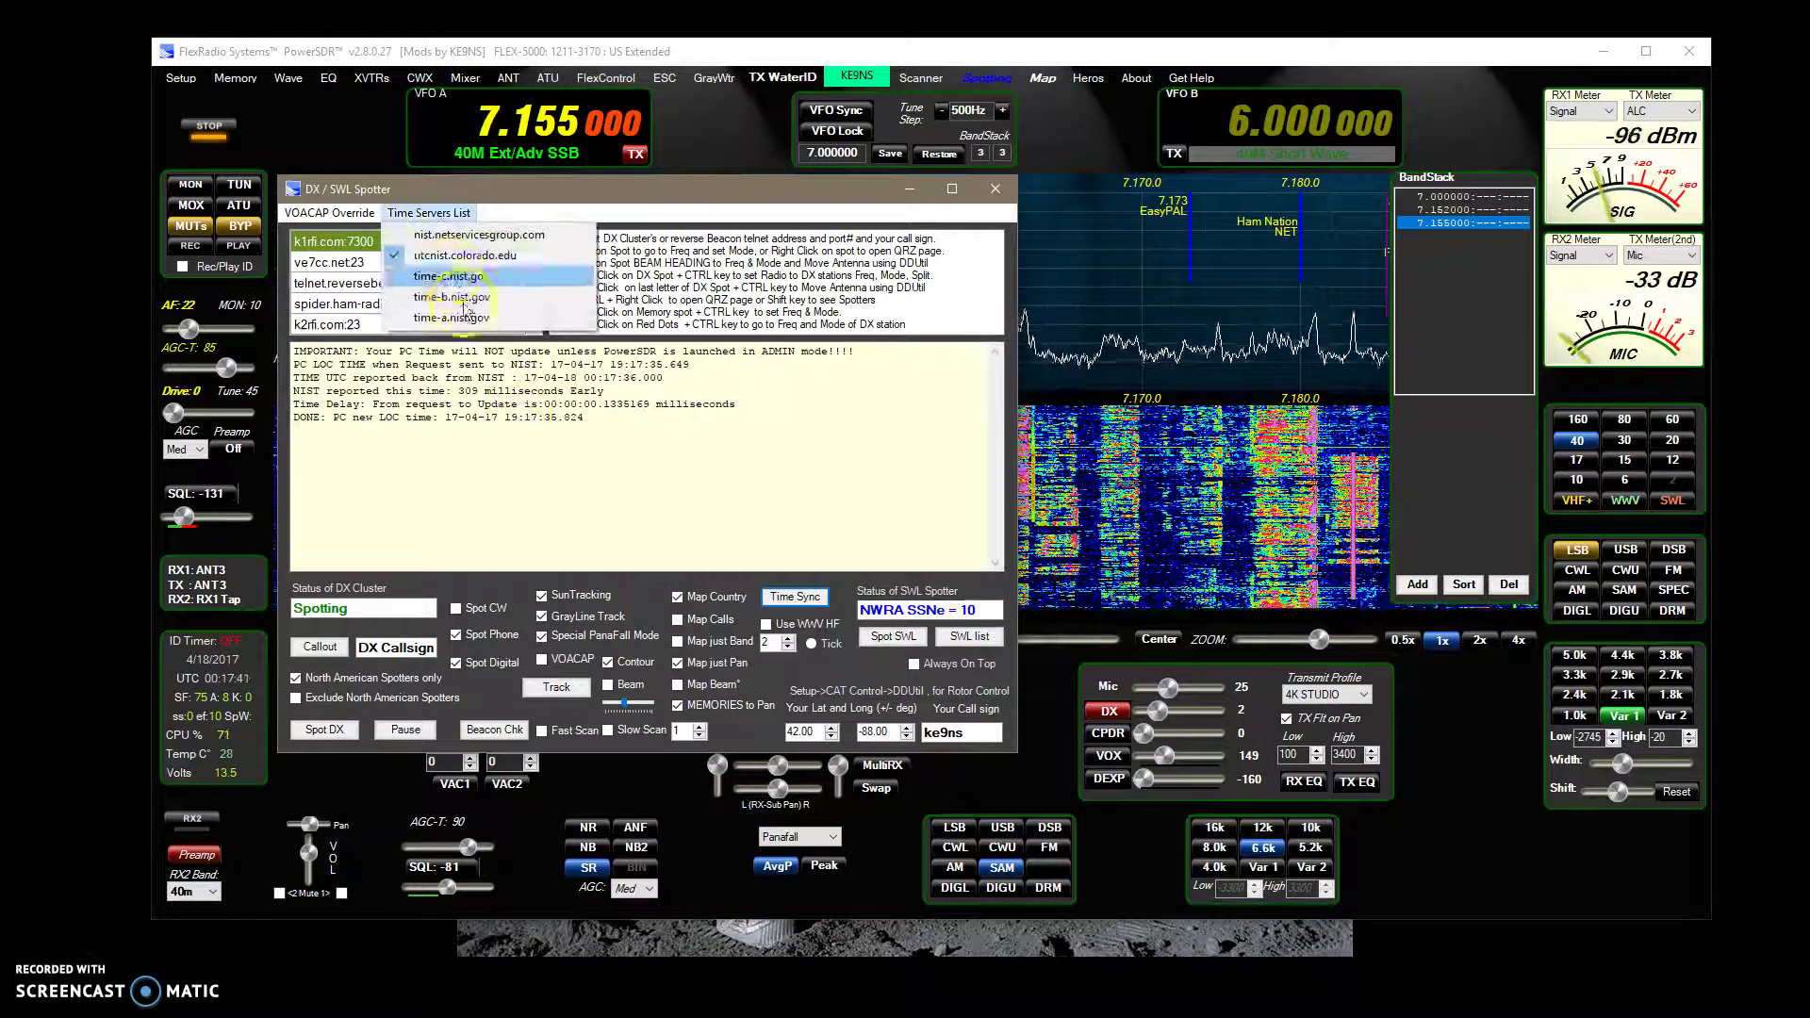
left_click(456, 256)
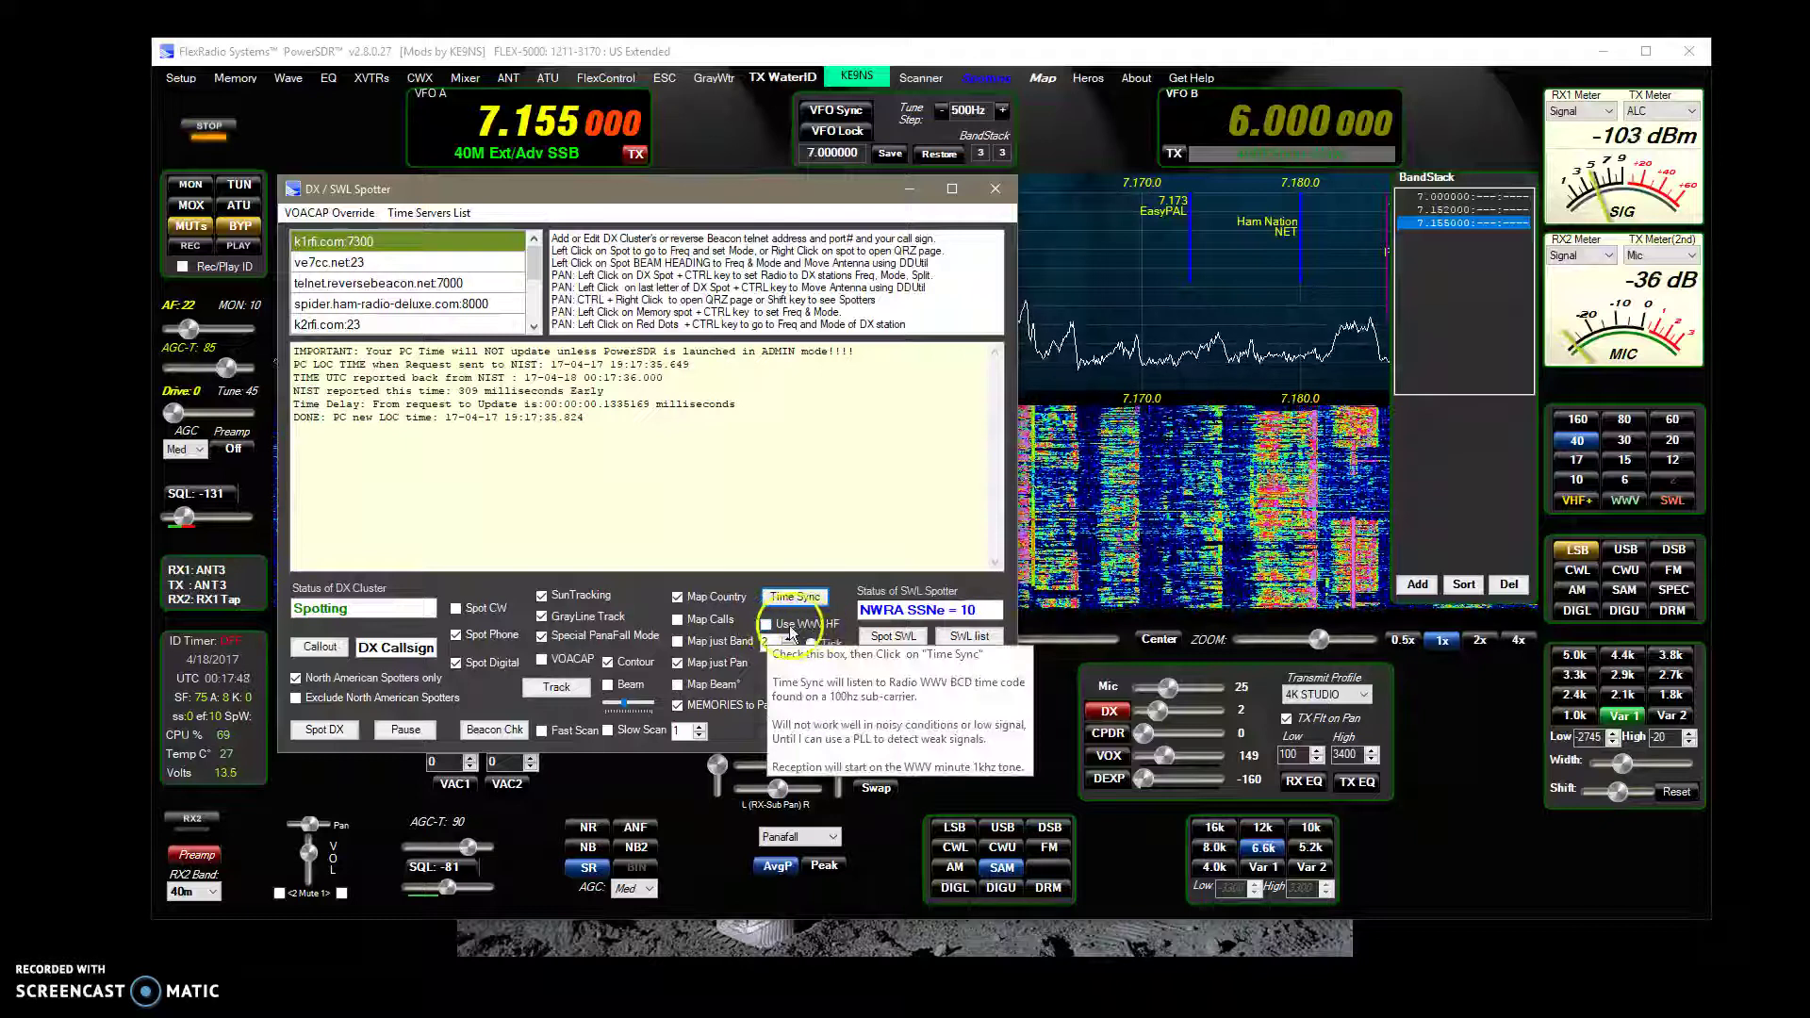
Step: Enable Use WWV HF time sync in the Spotter and dismiss the WWV help note
left_click(767, 626)
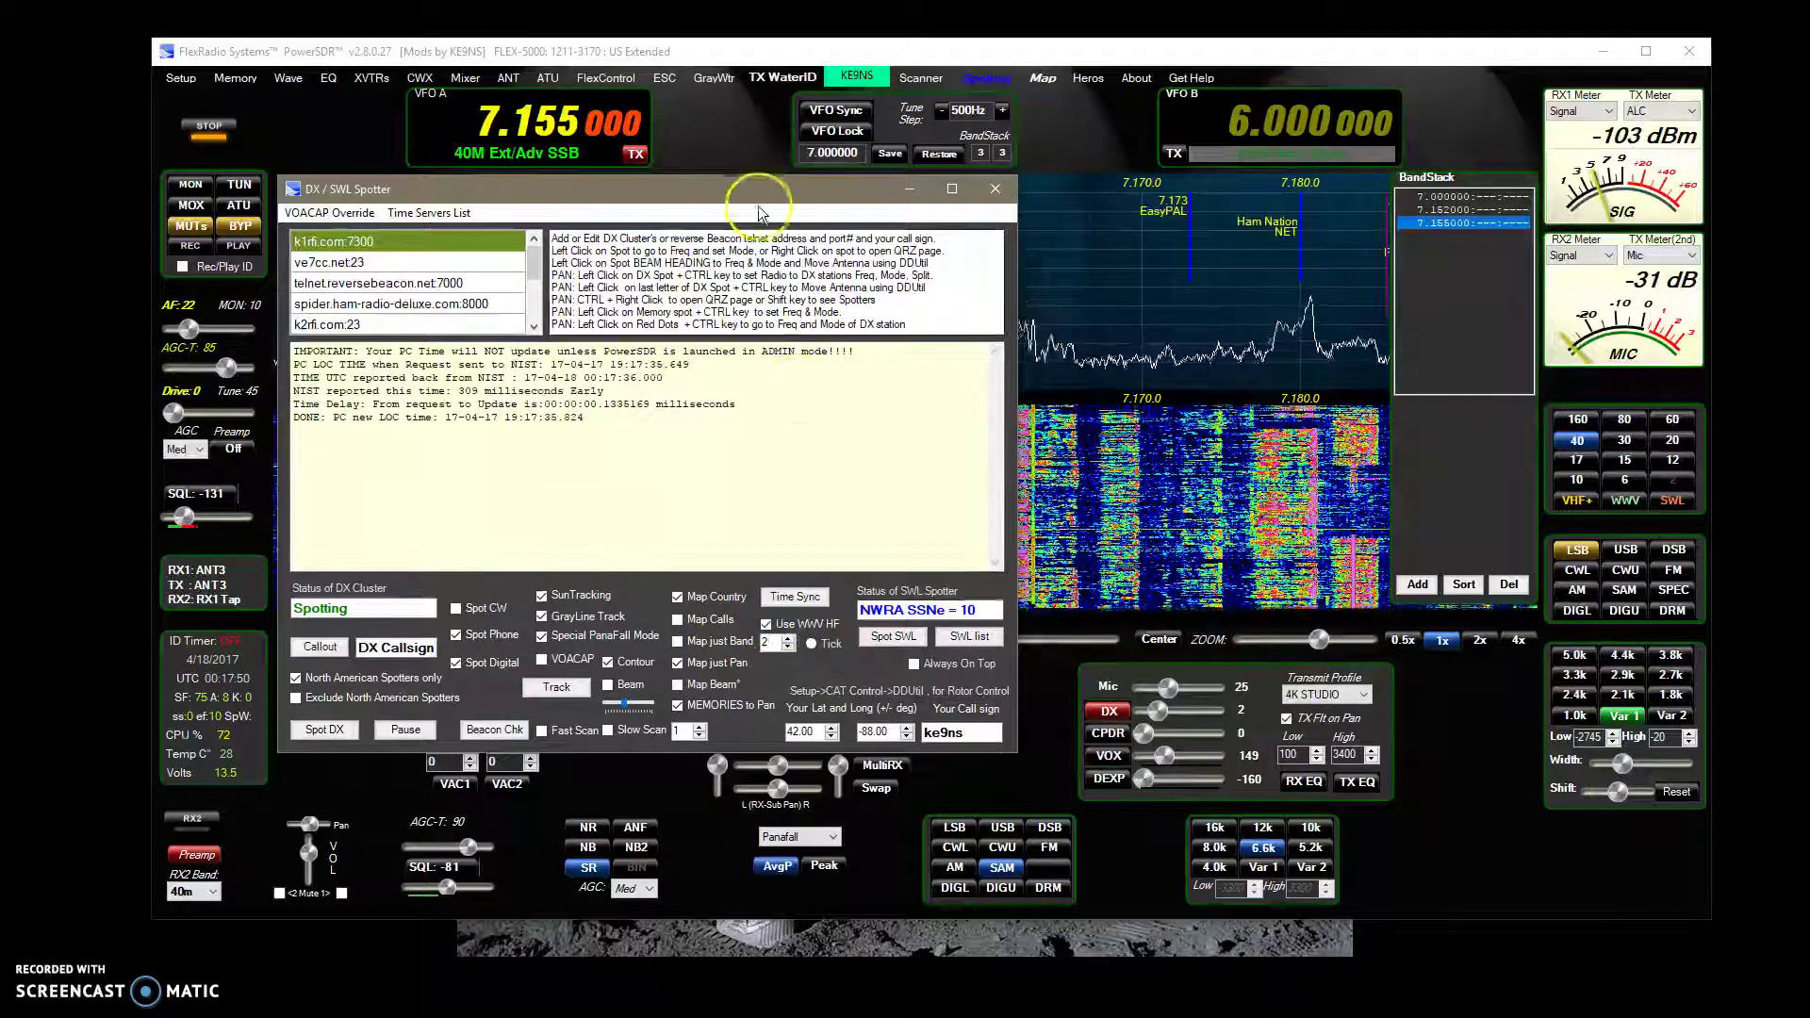
left_click_drag(747, 189, 644, 262)
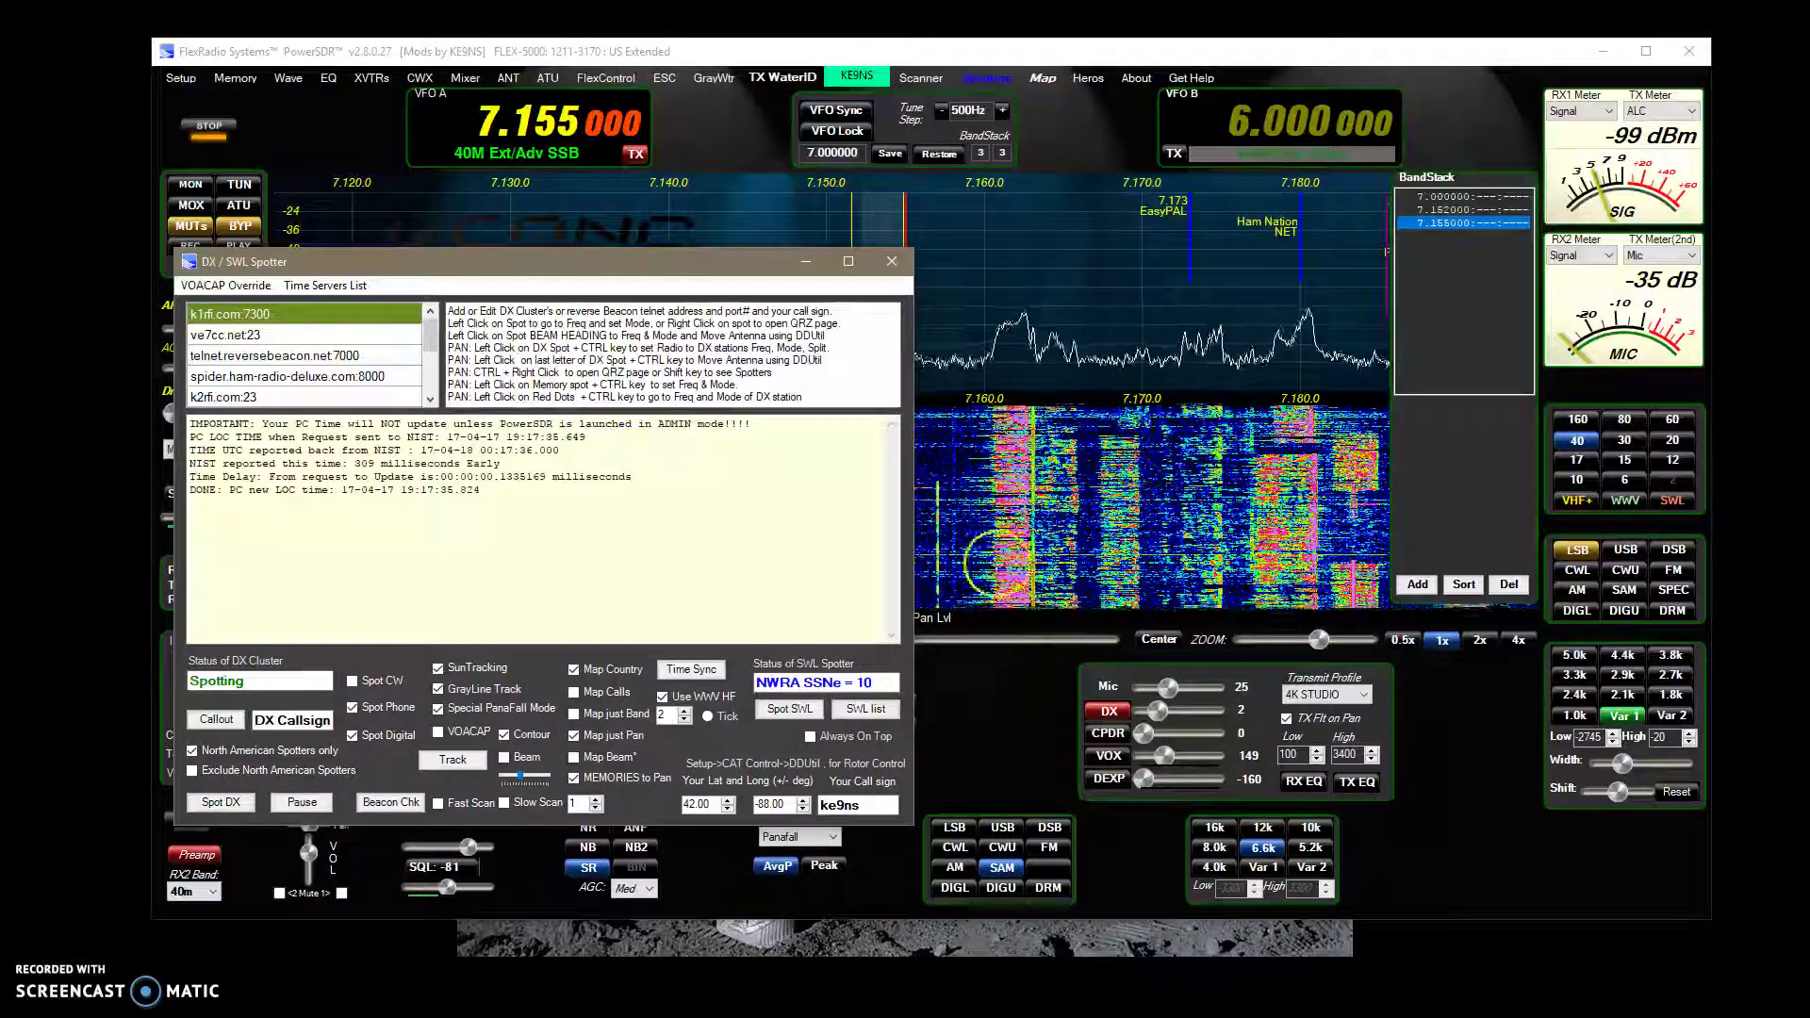
mouse_move(712, 705)
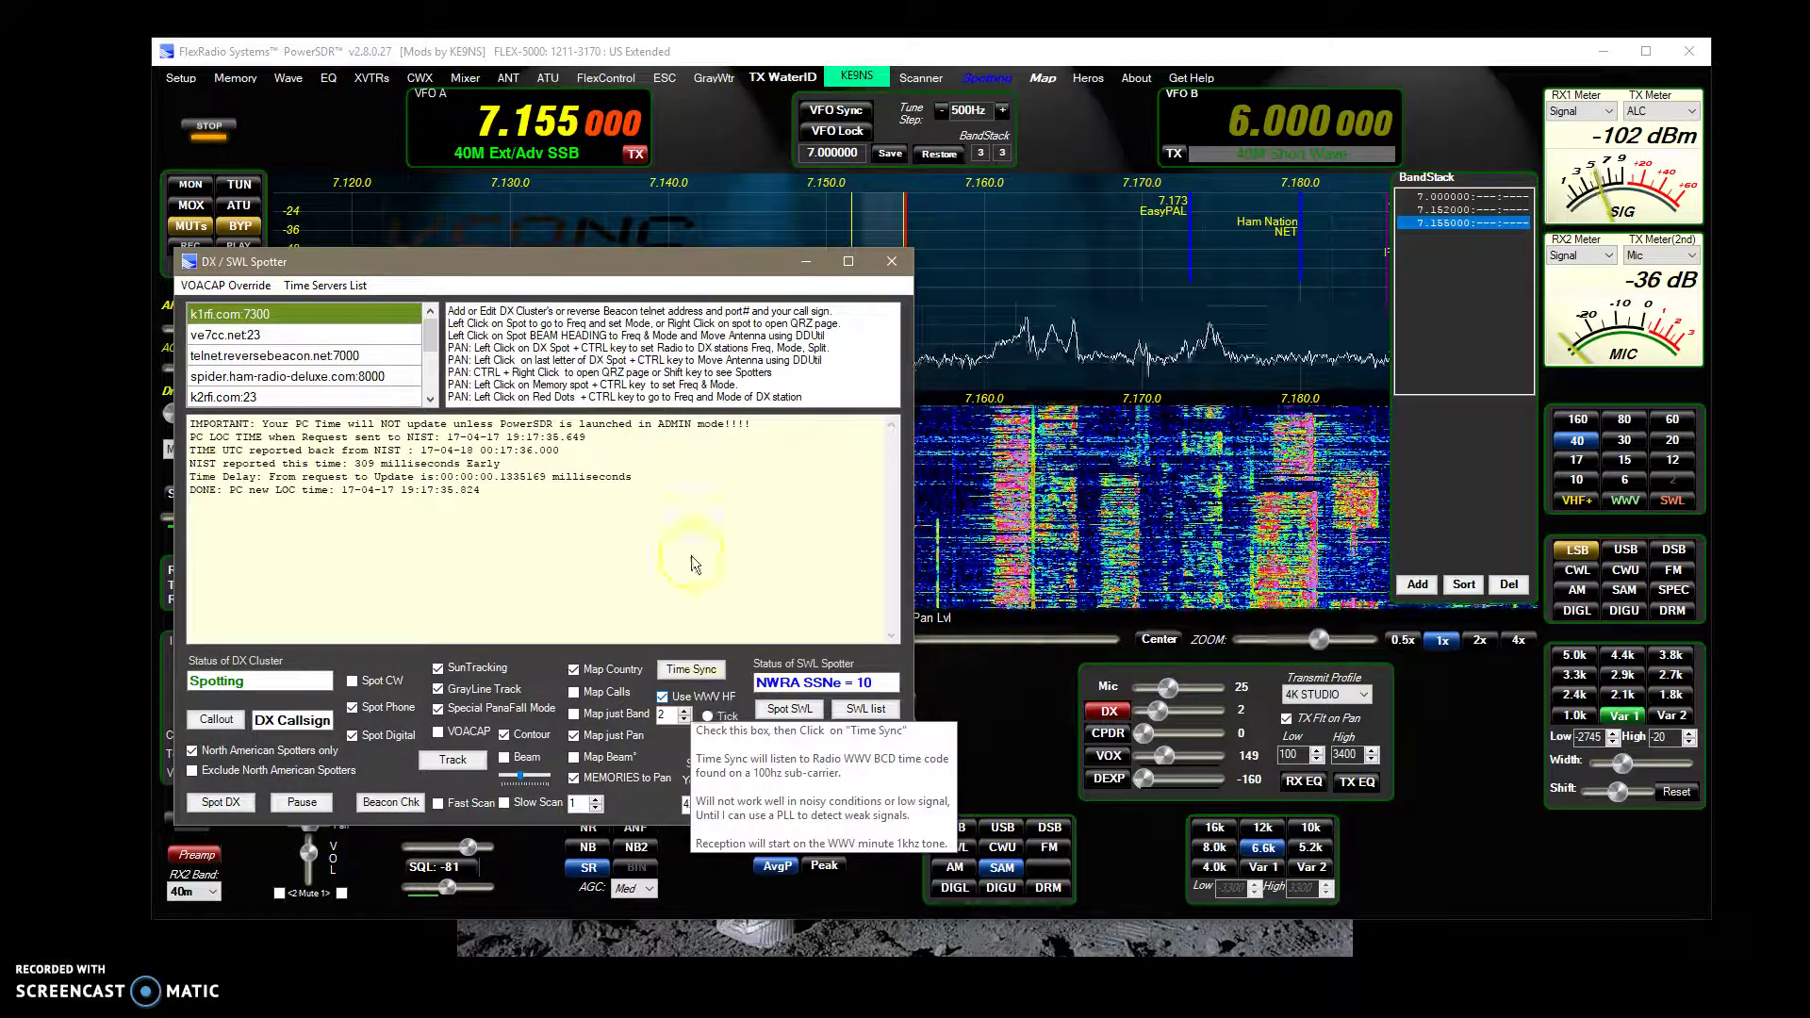
left_click(713, 702)
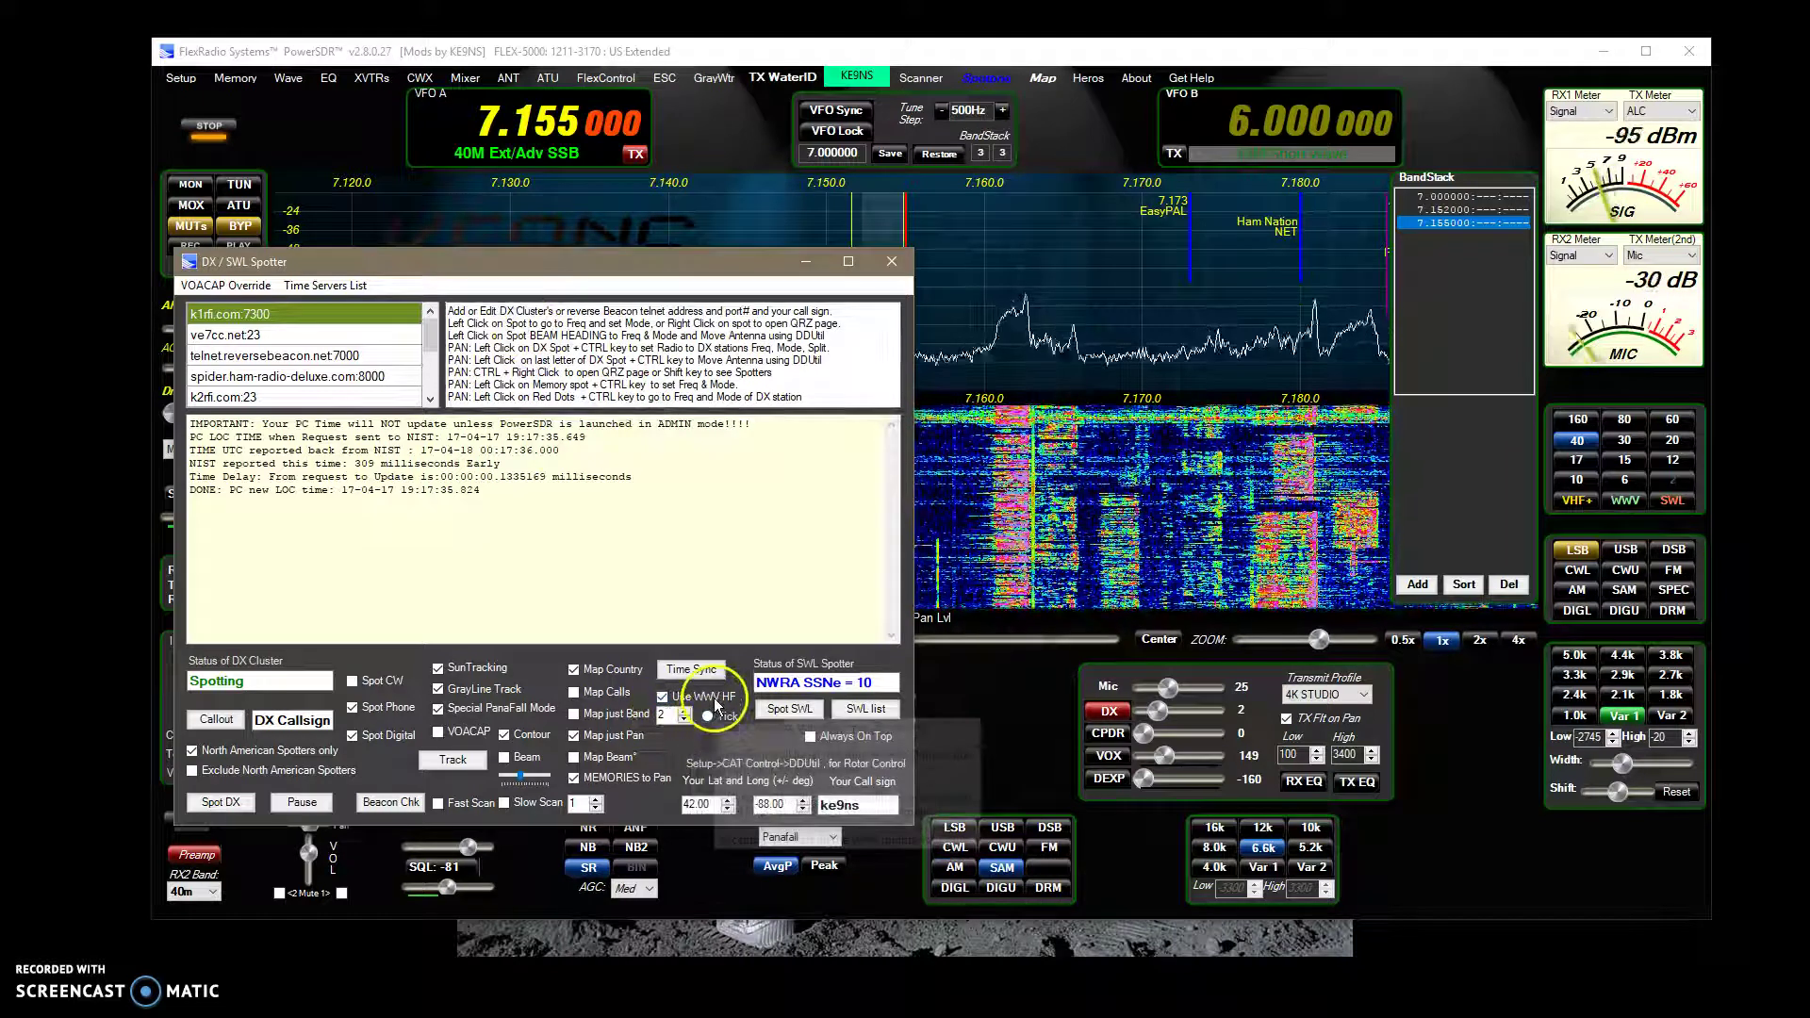
Step: View the DSP page of PowerSDR Setup, then close Setup
left_click(180, 78)
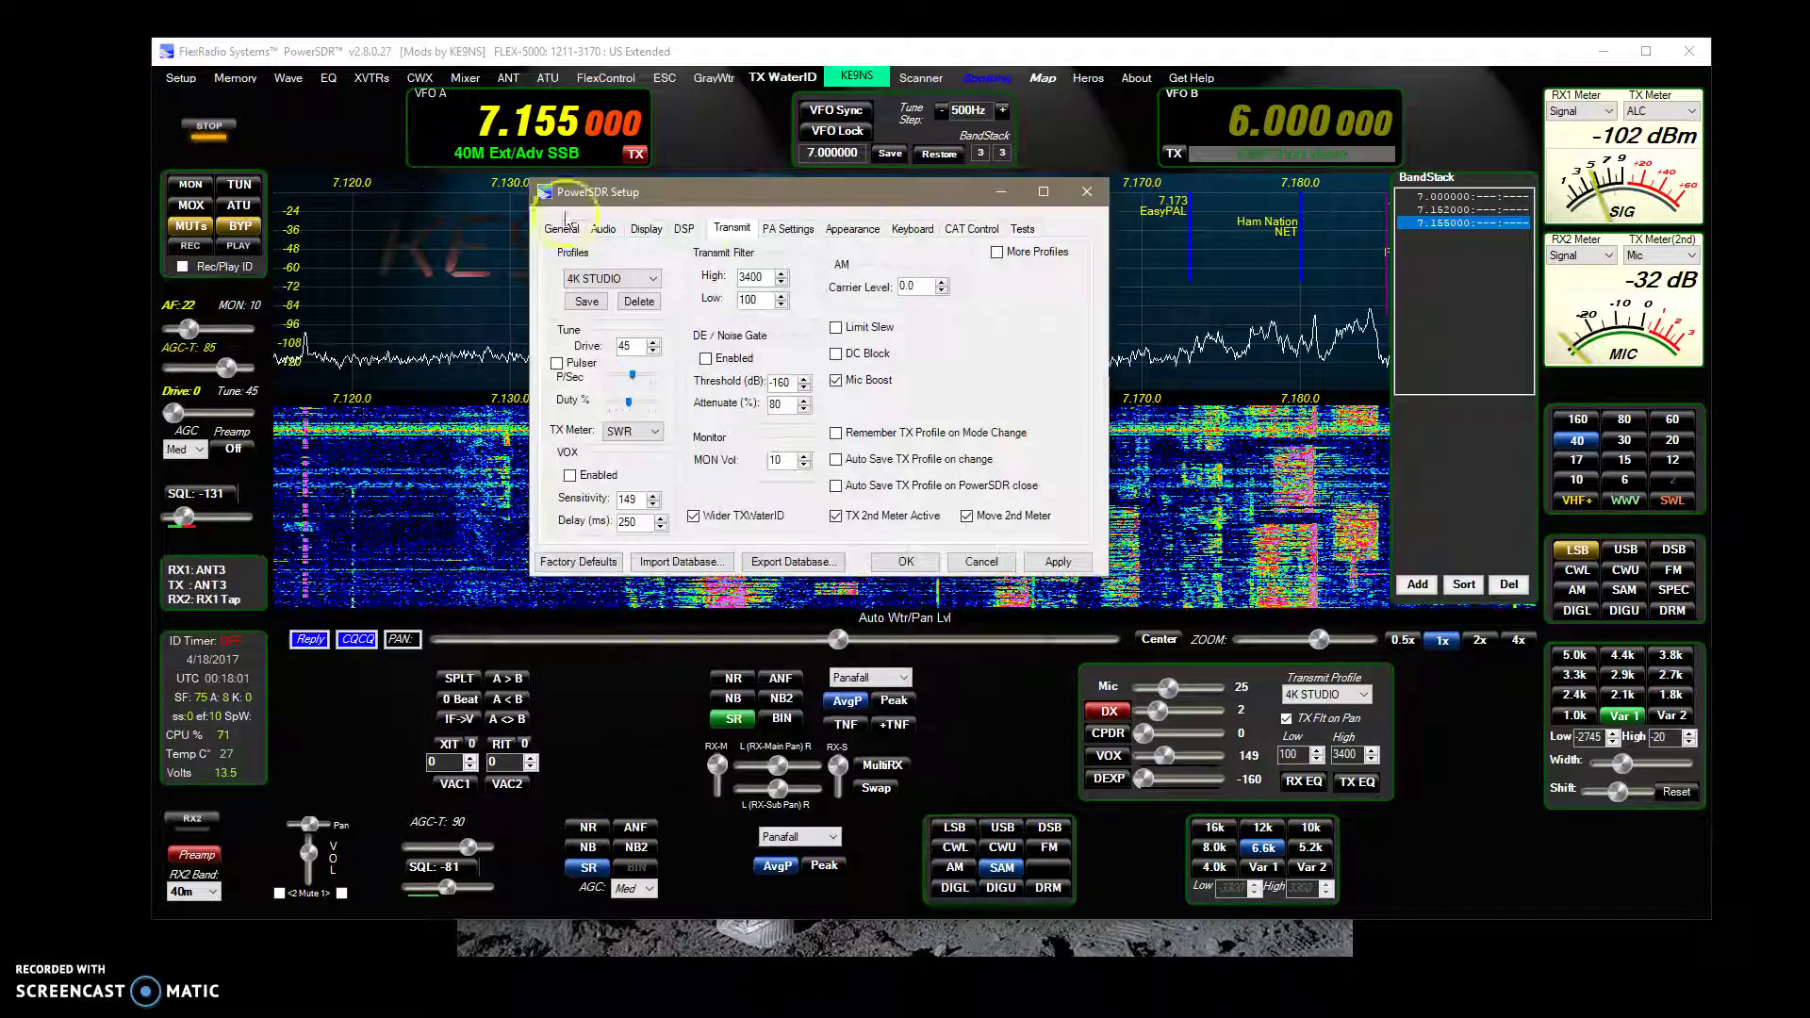
left_click(684, 229)
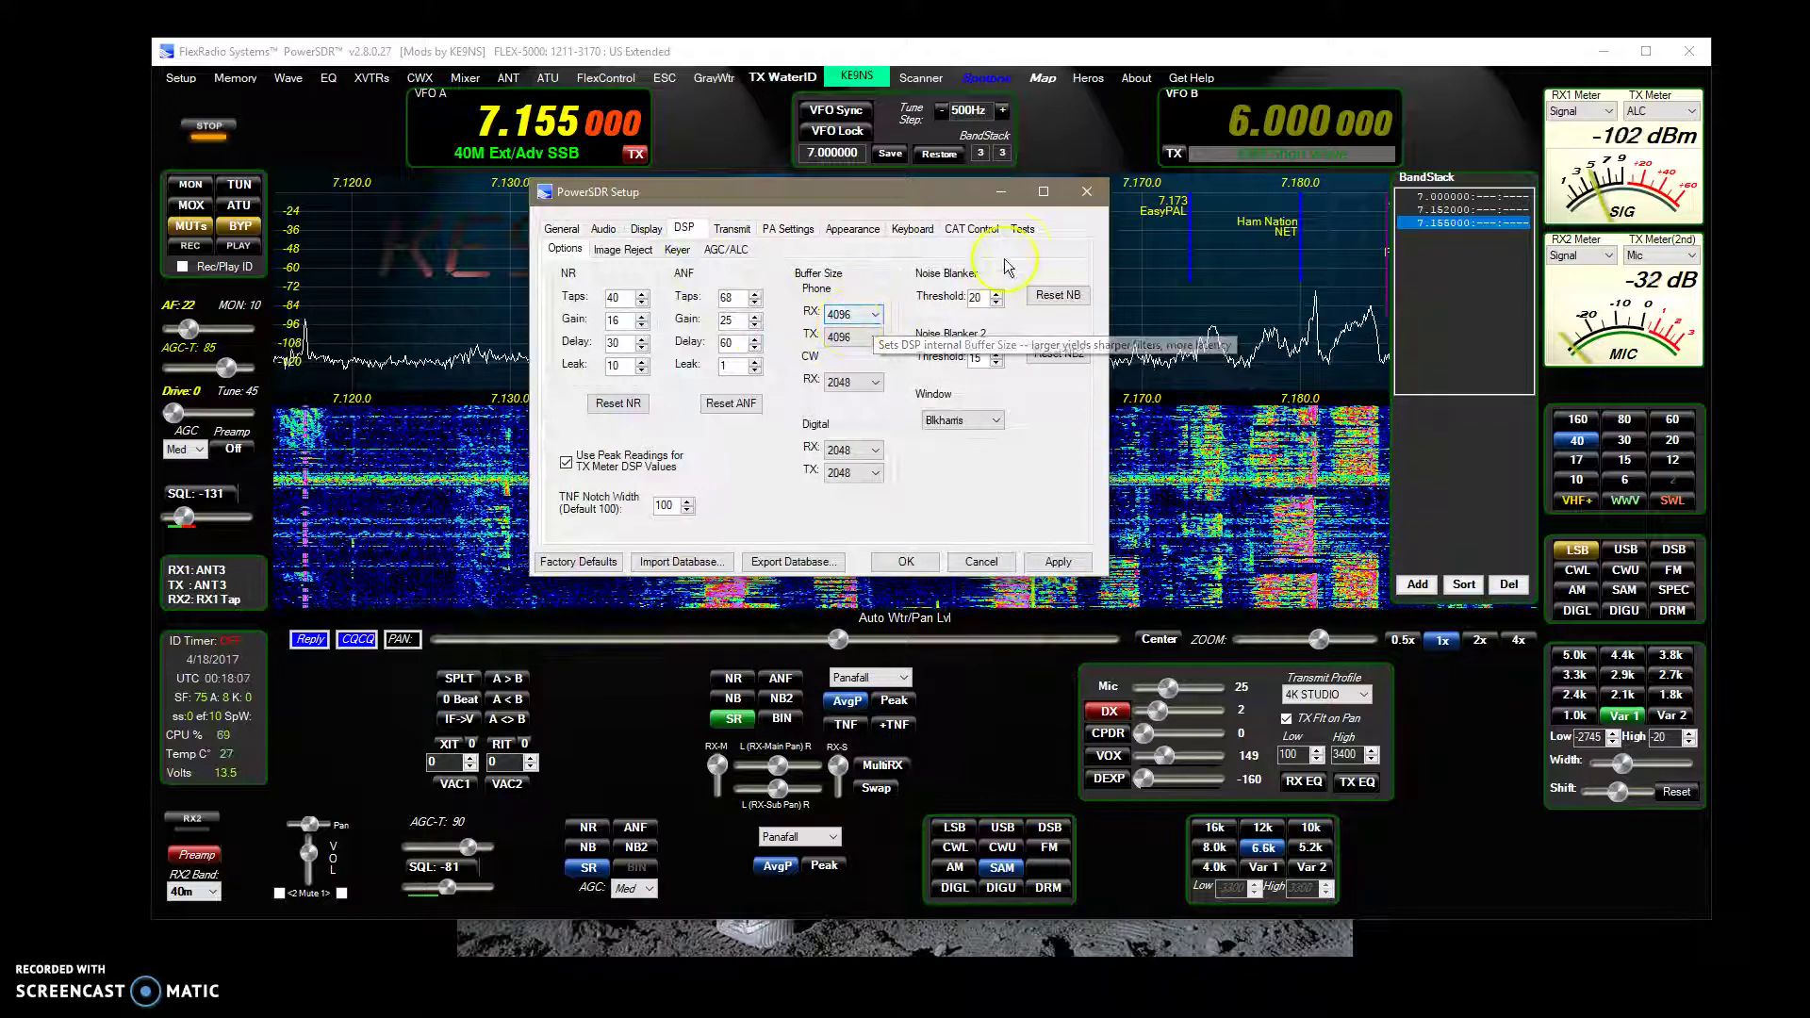
left_click(1084, 193)
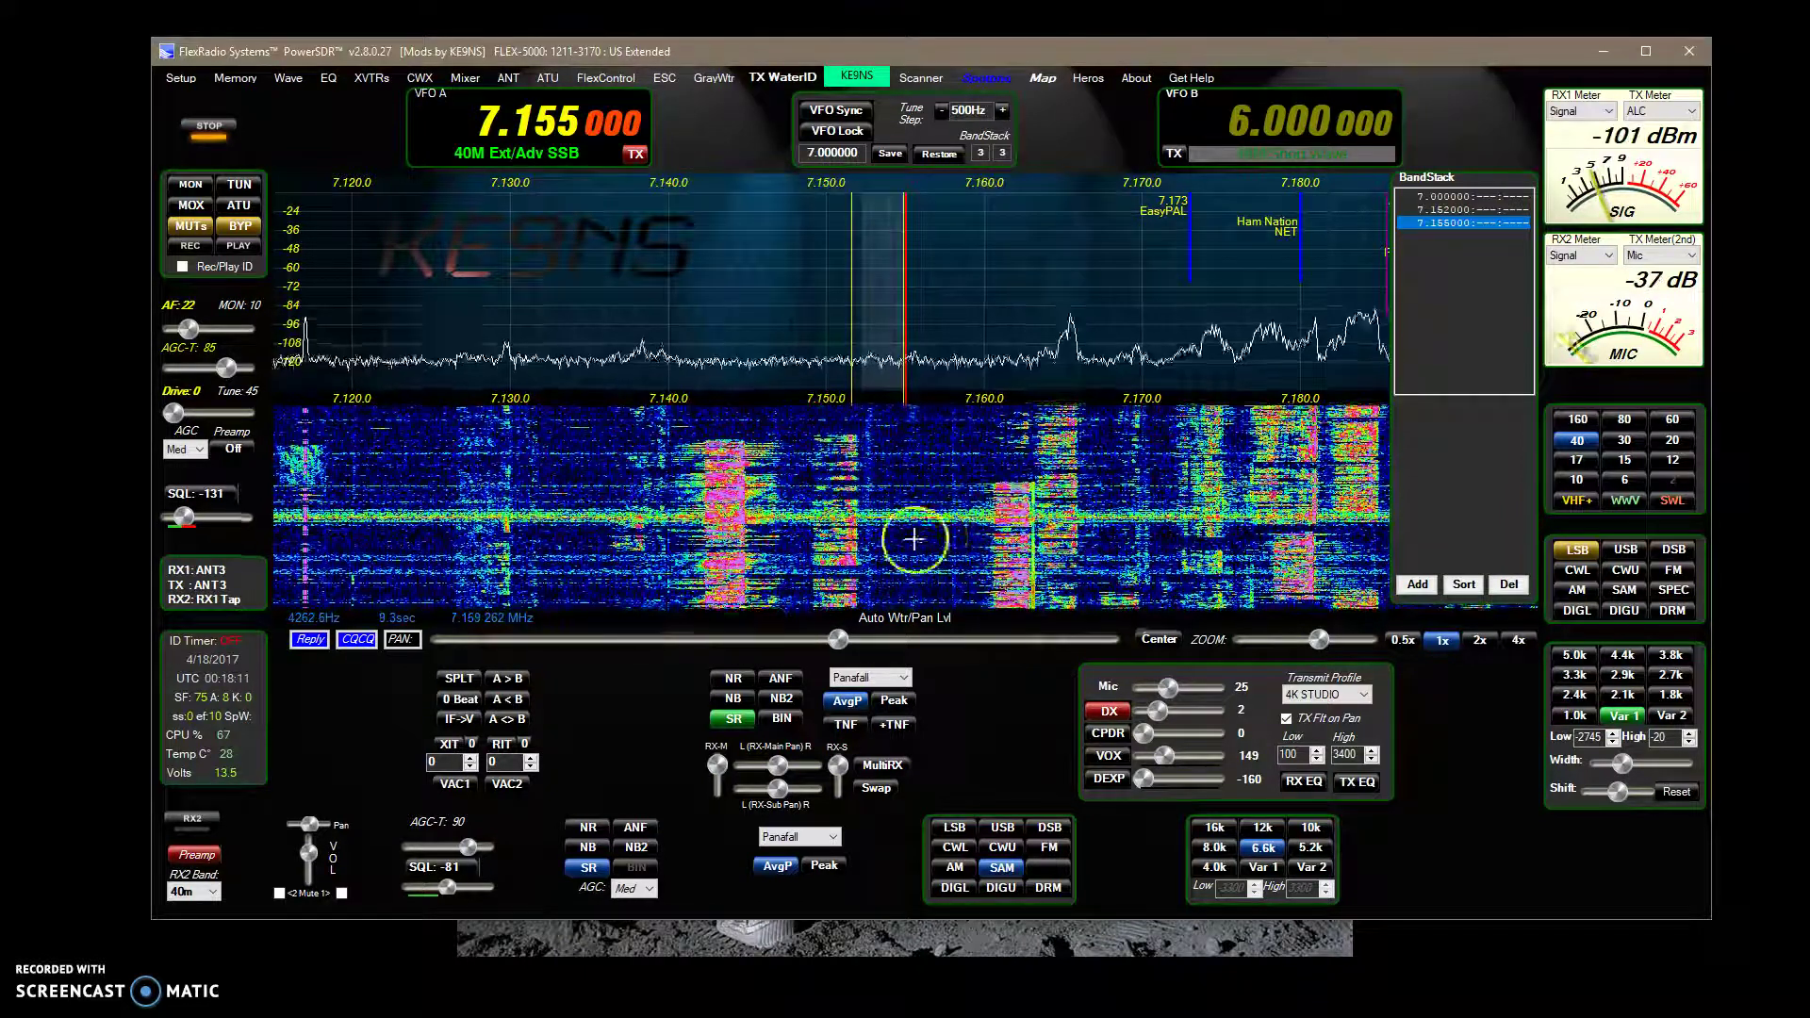
left_click(985, 79)
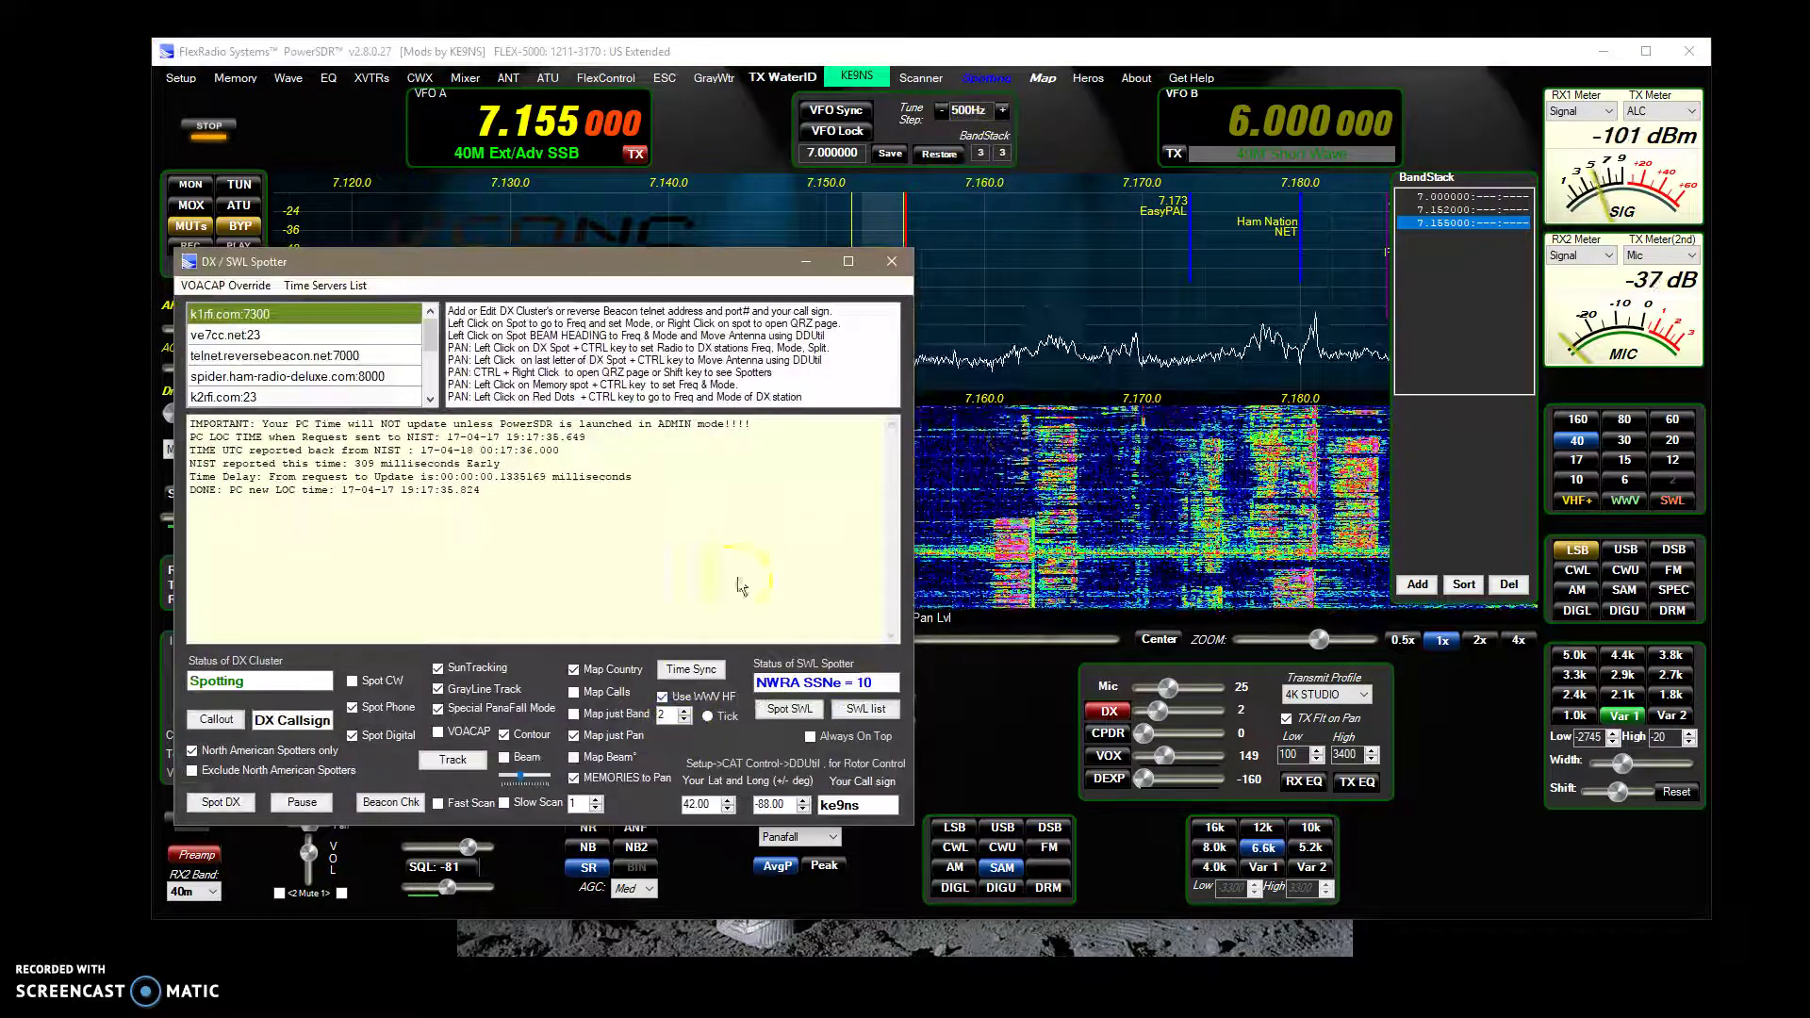
left_click_drag(708, 264, 790, 209)
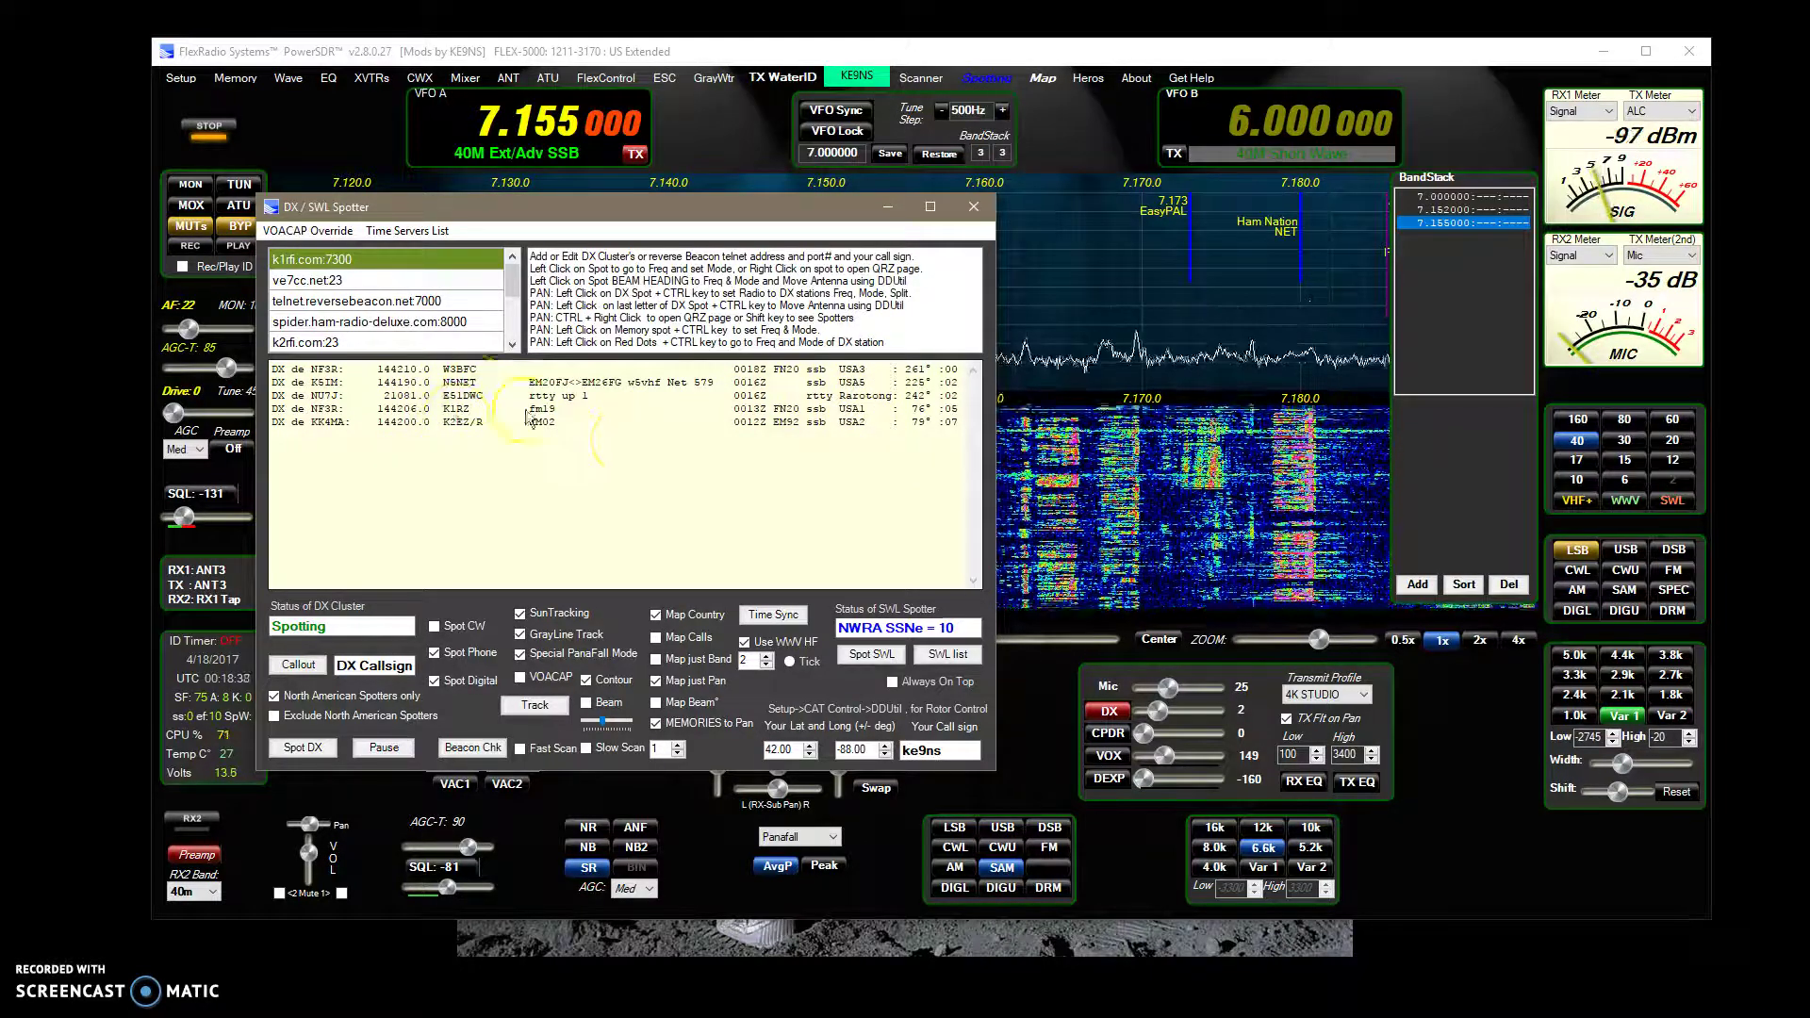
left_click(890, 209)
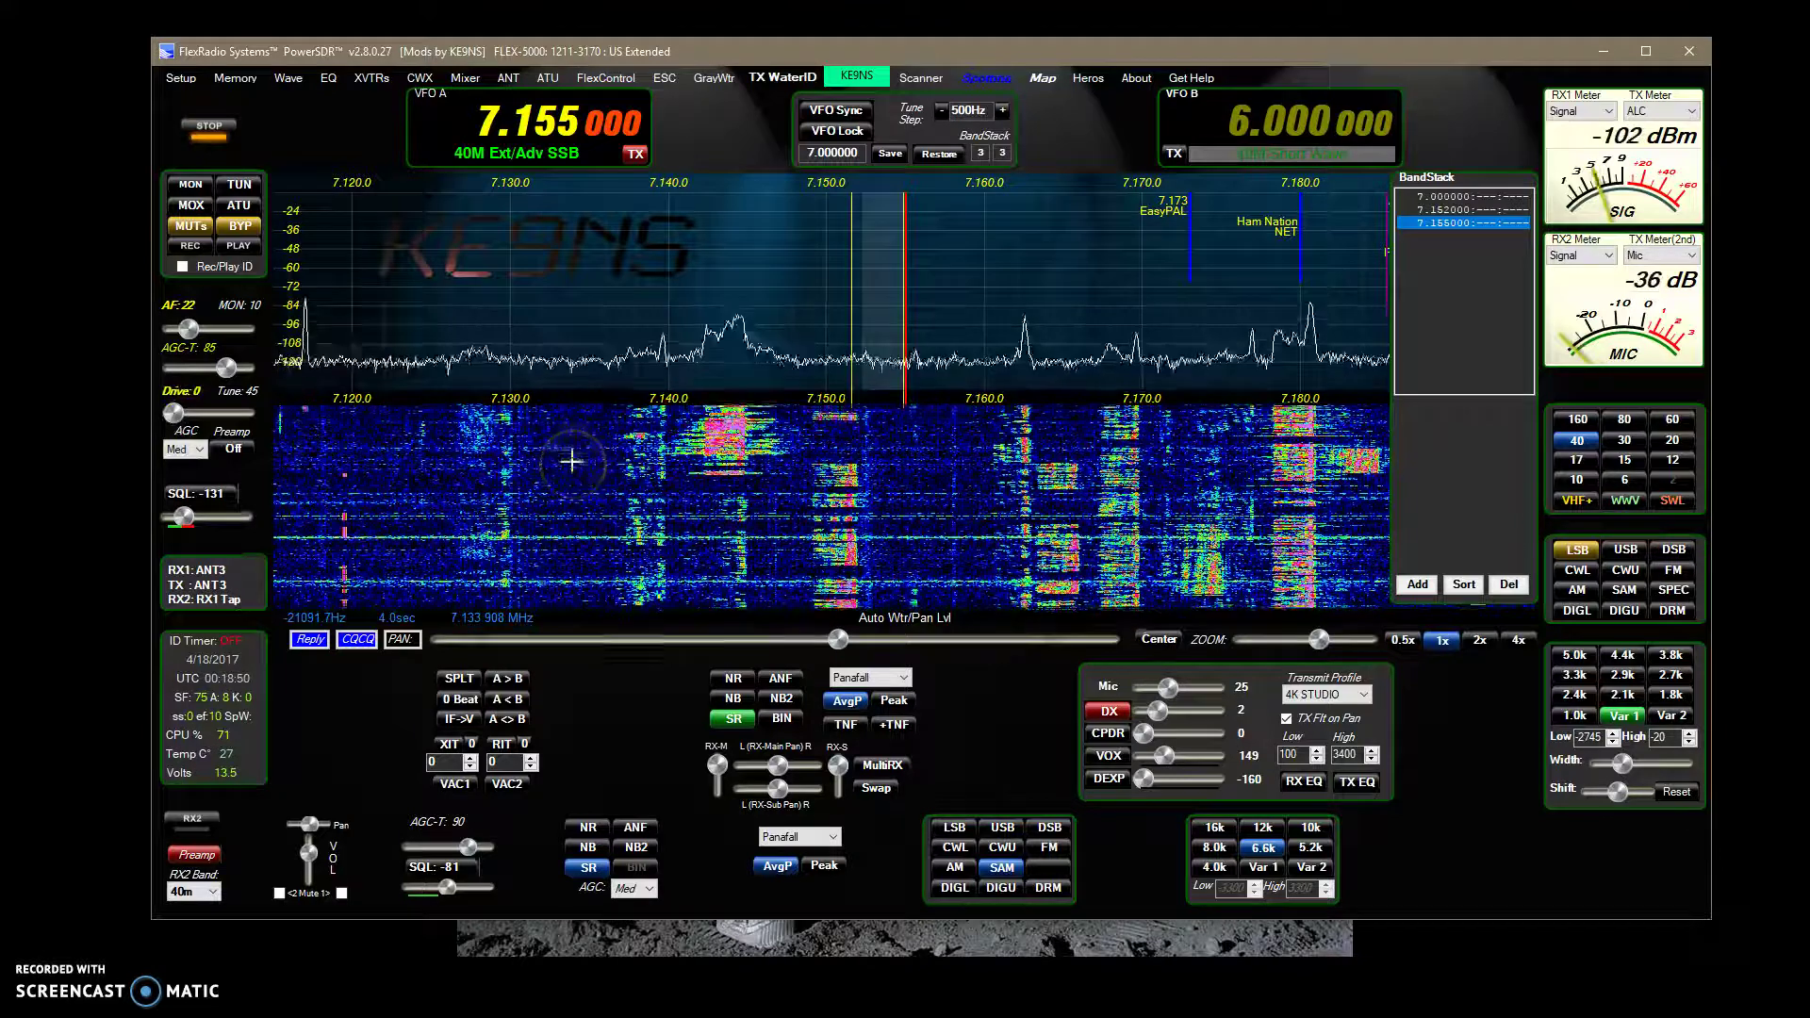
left_click(540, 467)
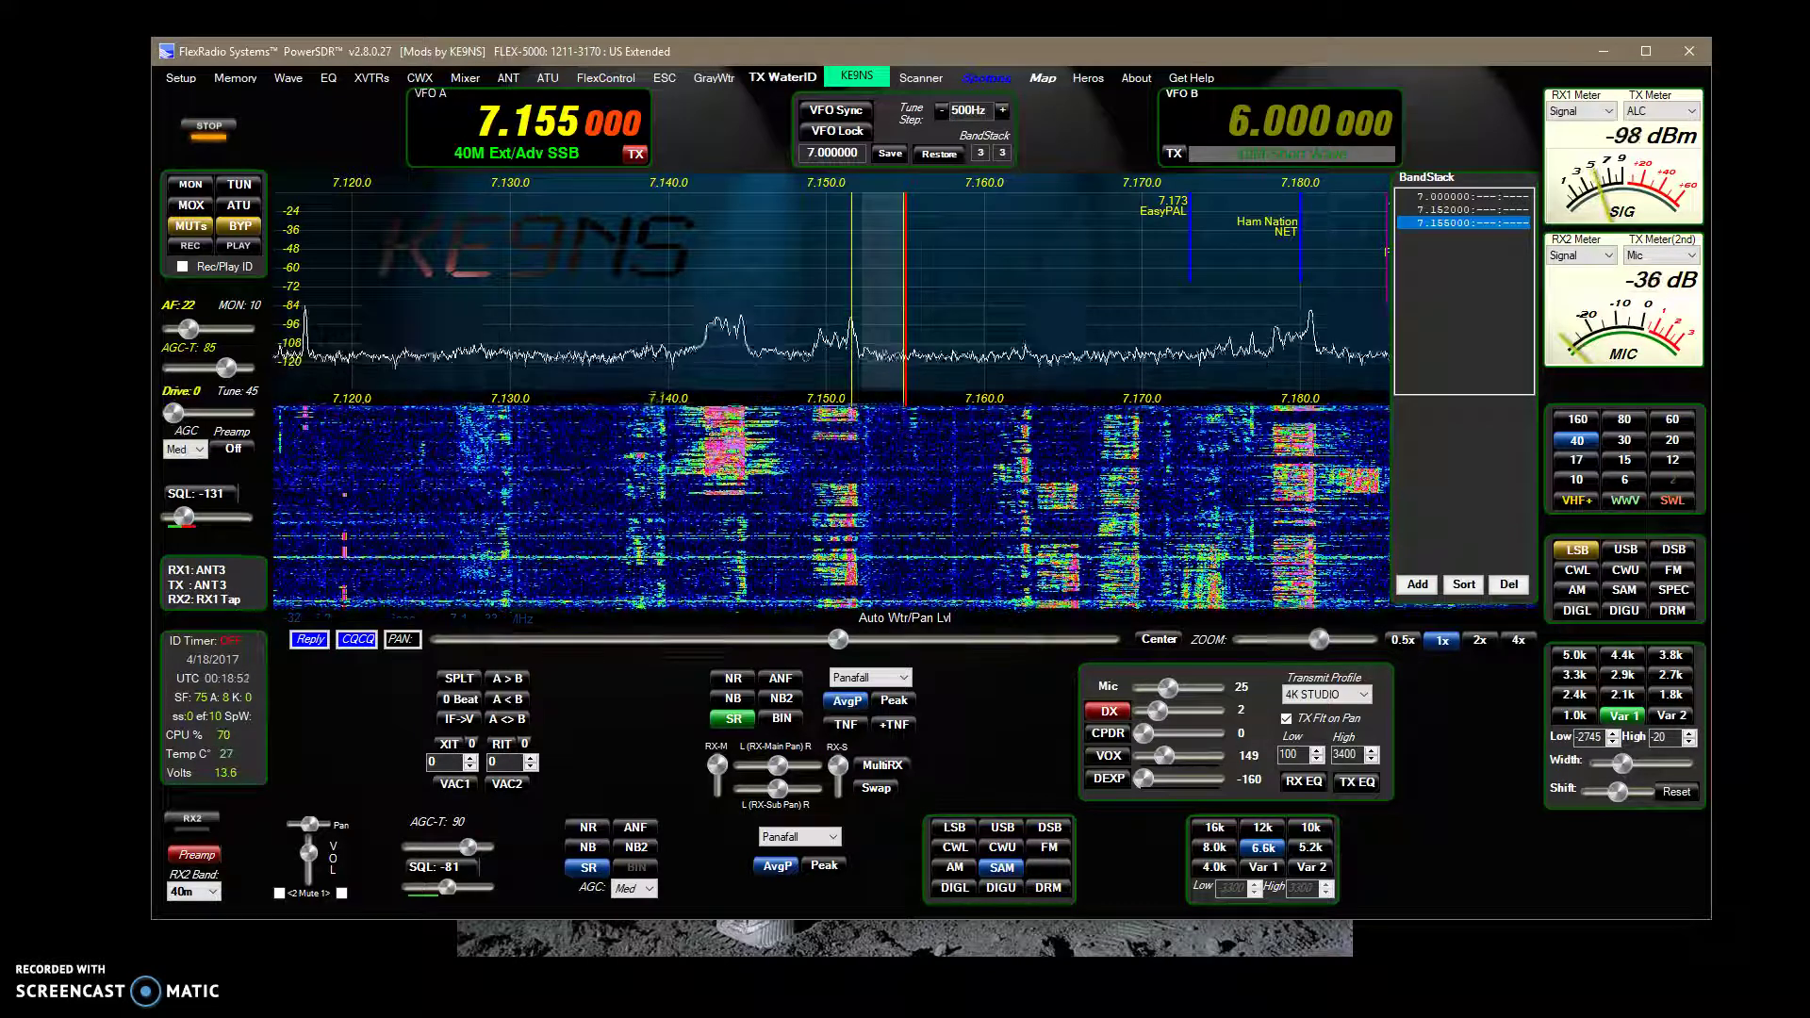